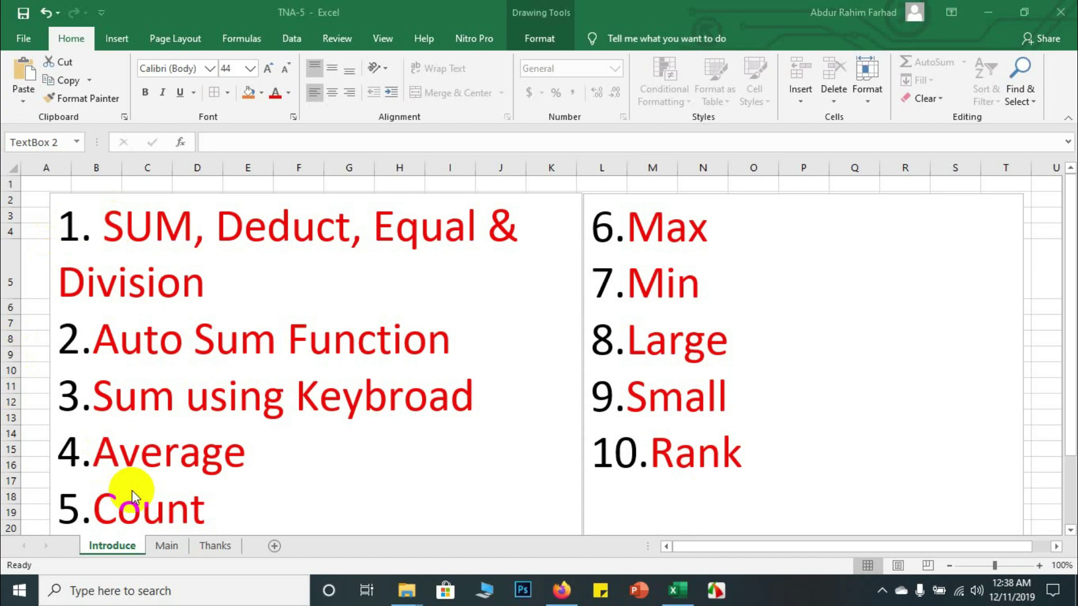
Open the Main sheet and select the employee name and salary table, A1:B7.
{"action": "left_click", "coordinate": [169, 545]}
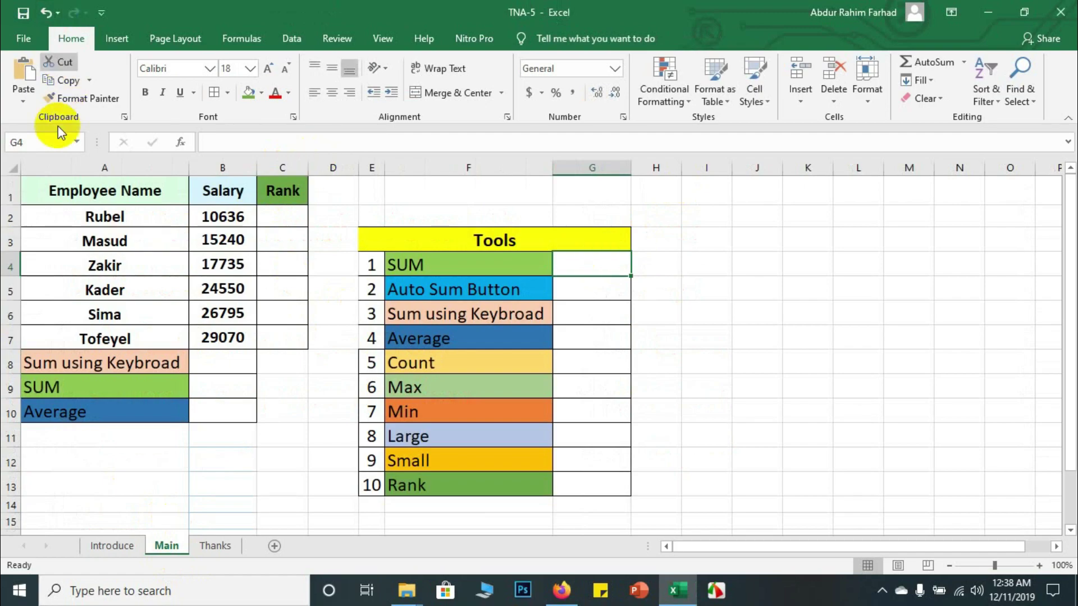
{"action": "left_click", "coordinate": [106, 195]}
{"action": "left_click_drag", "start_coordinate": [105, 196], "coordinate": [220, 335]}
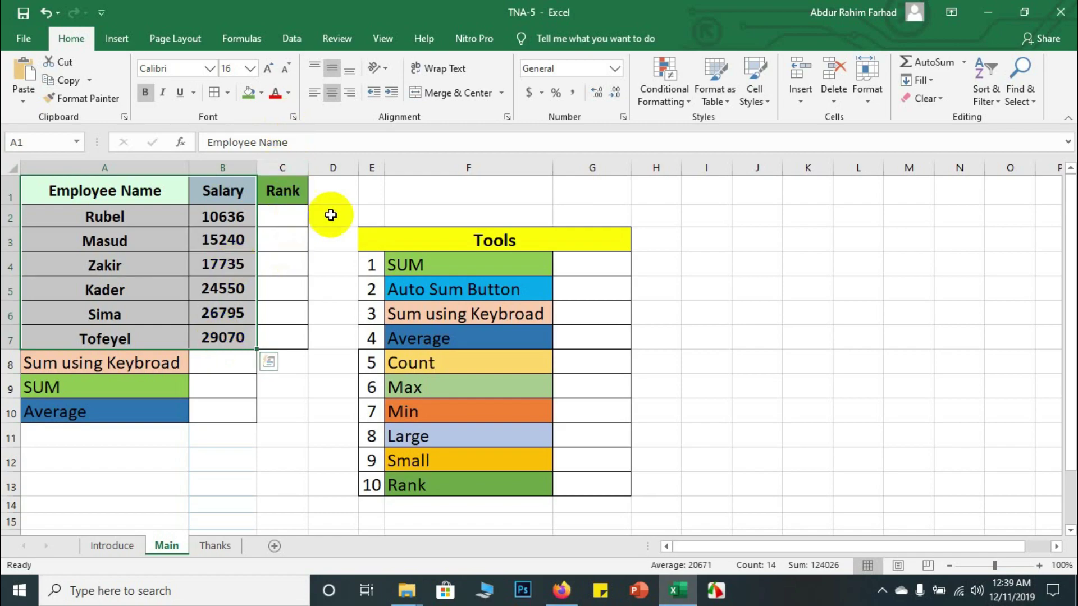
Enter a SUM formula for the salaries B2:B7 in cell G4, beside the SUM label in the Tools table.
{"action": "left_click", "coordinate": [585, 268]}
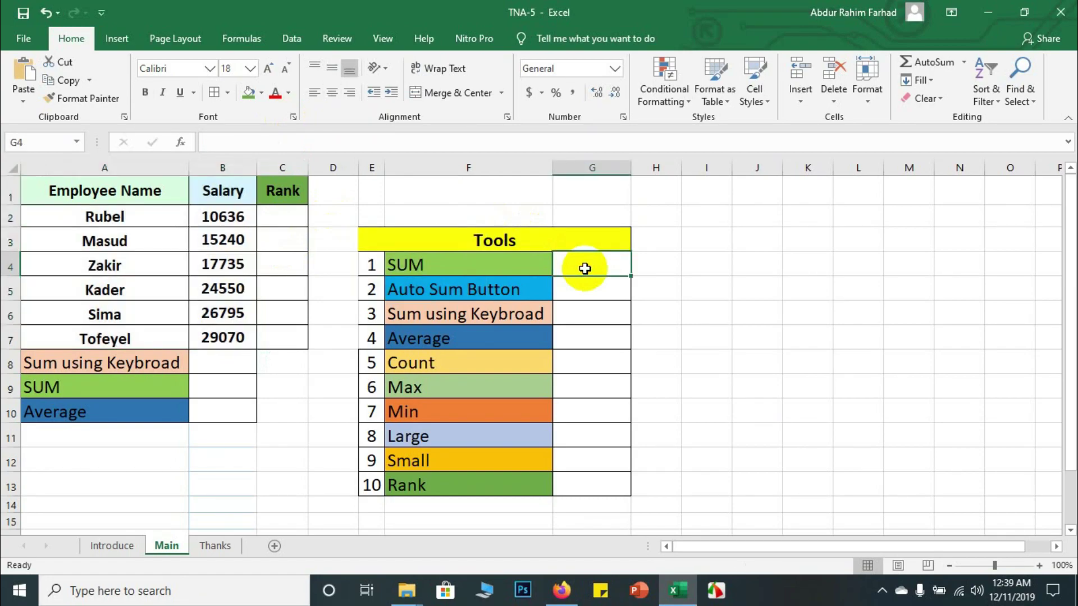
{"action": "type", "text": "=s"}
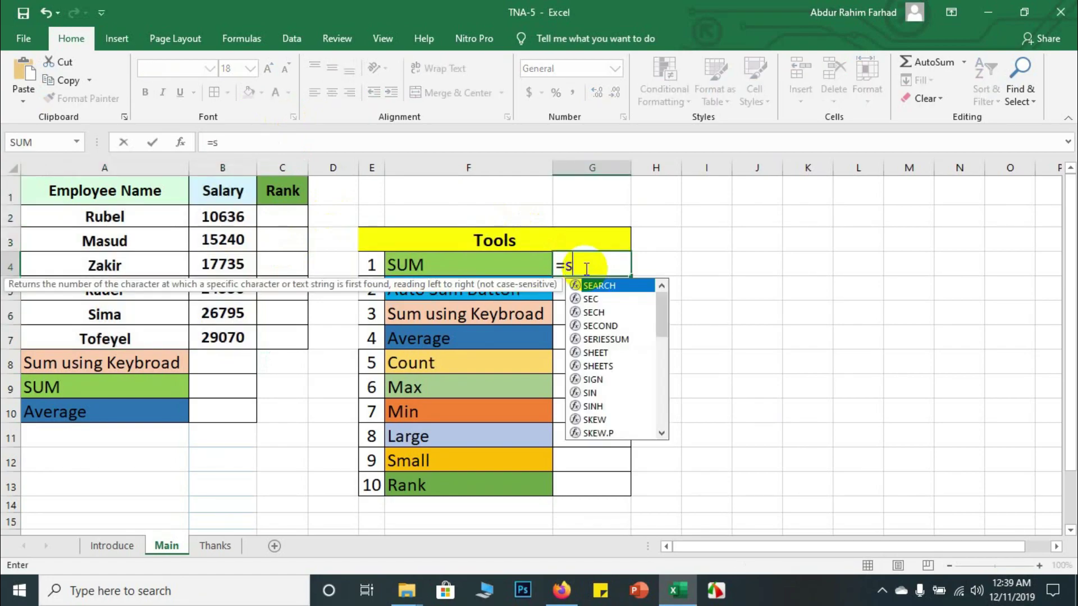
{"action": "type", "text": "um"}
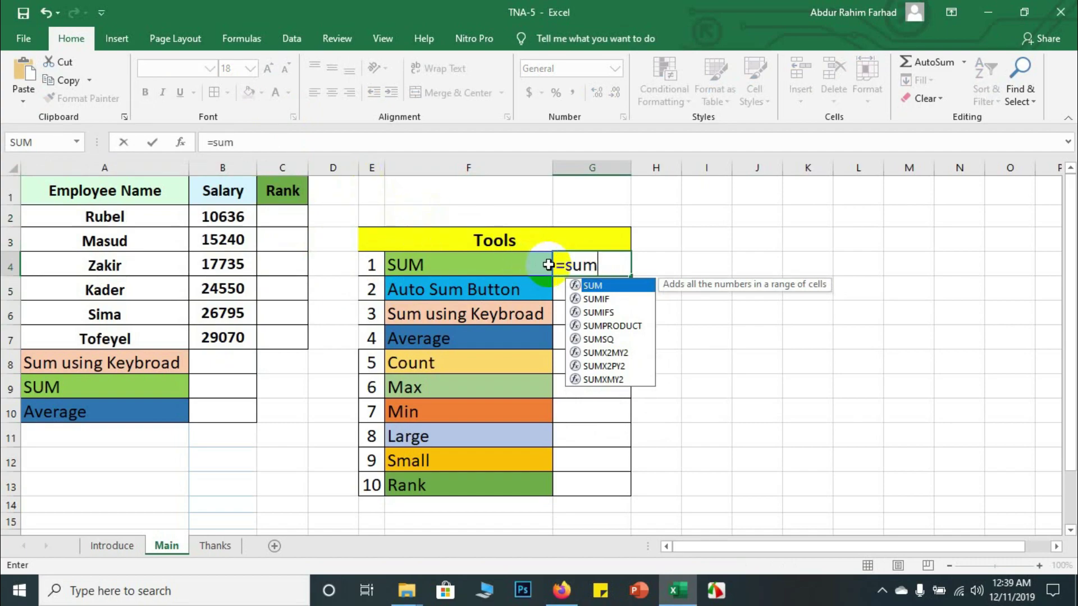
{"action": "double_click", "coordinate": [588, 289]}
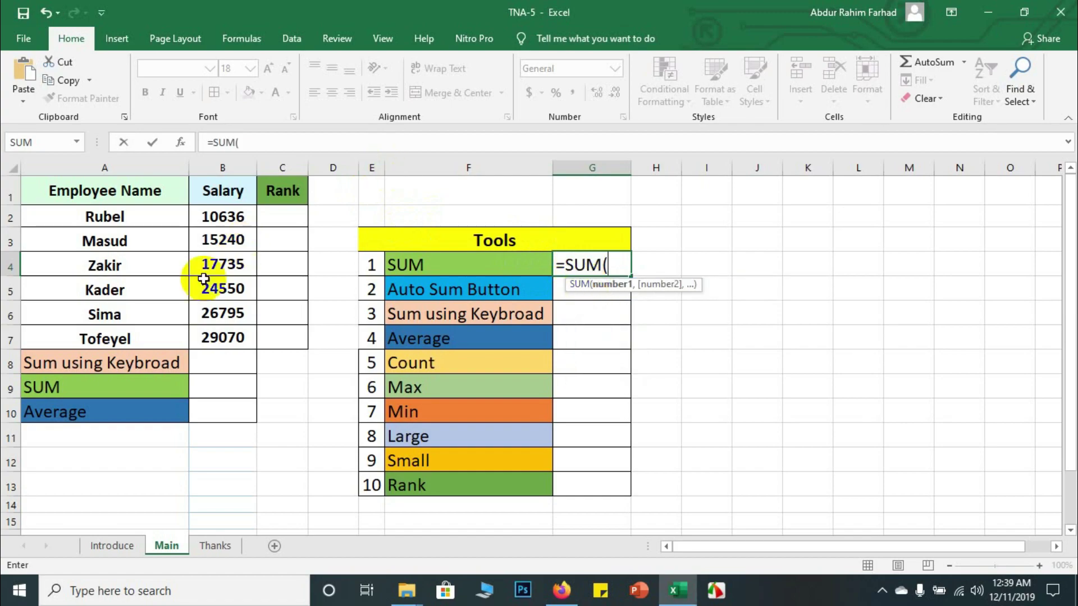
{"action": "left_click_drag", "start_coordinate": [208, 224], "coordinate": [212, 339]}
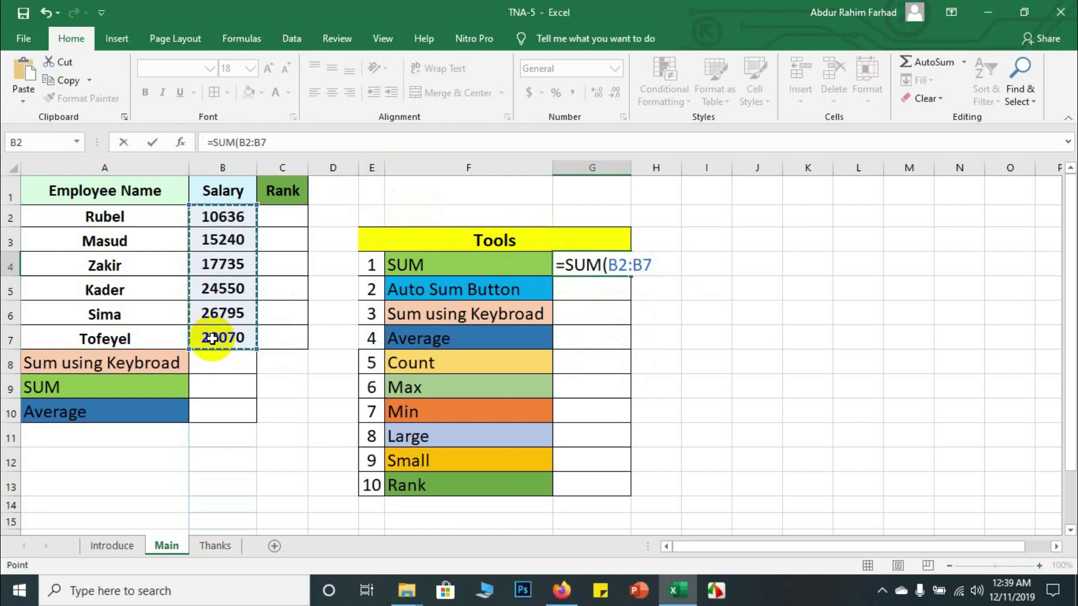
{"action": "key", "text": "Return"}
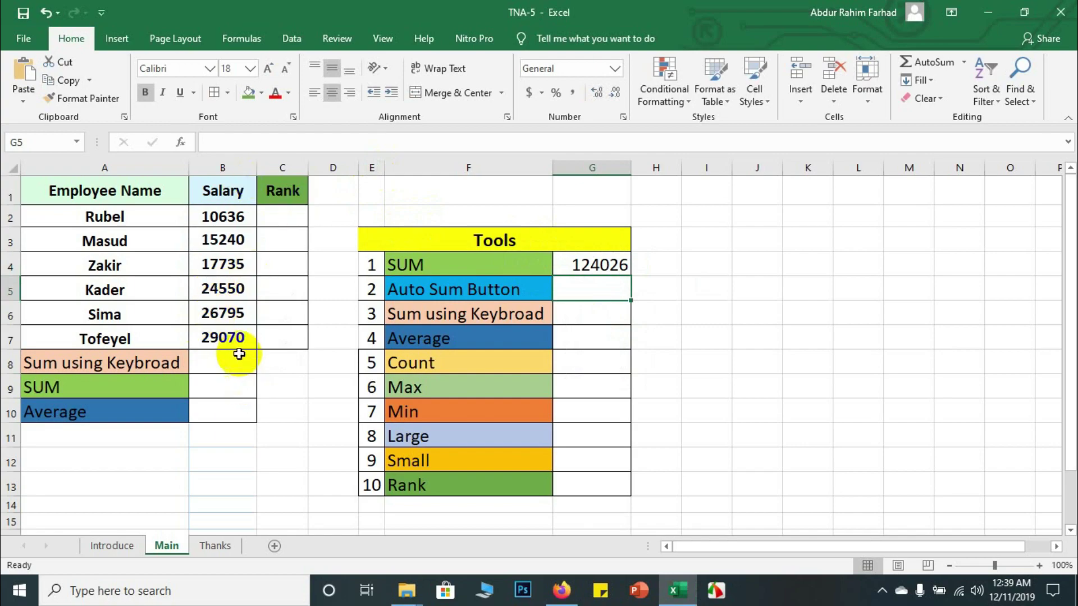
Use AutoSum to total B2:B8 in cell B9, the SUM row of the Salary column.
{"action": "left_click", "coordinate": [521, 295]}
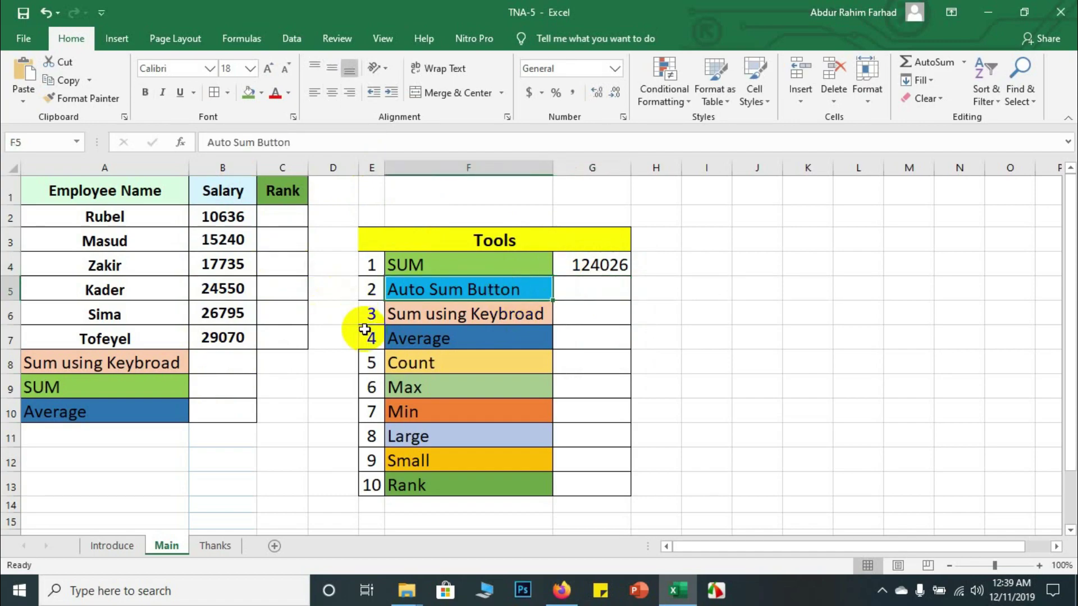
{"action": "left_click", "coordinate": [226, 384]}
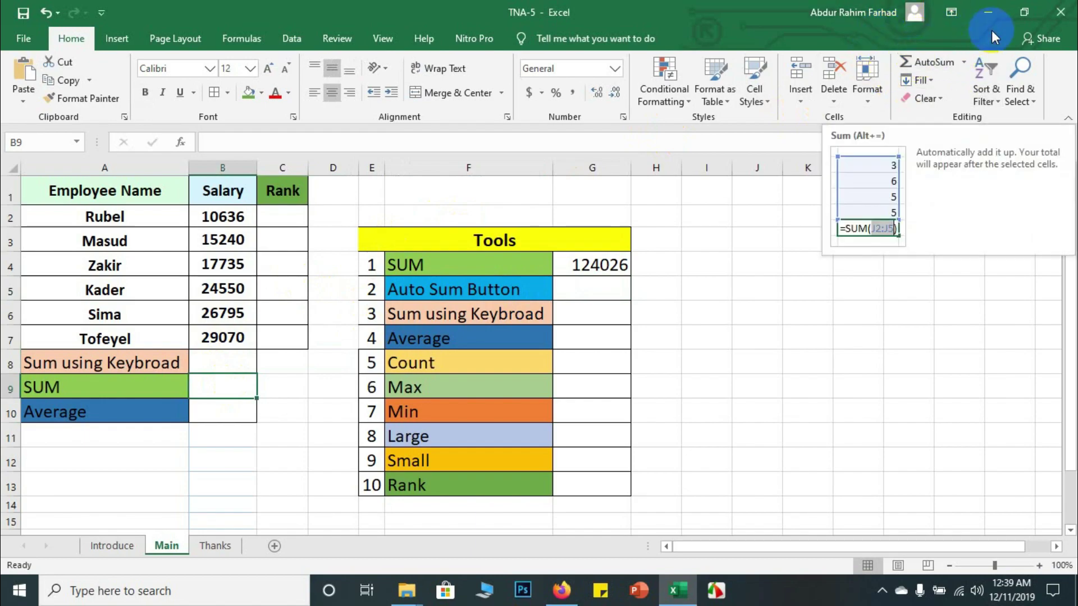
{"action": "left_click", "coordinate": [914, 65]}
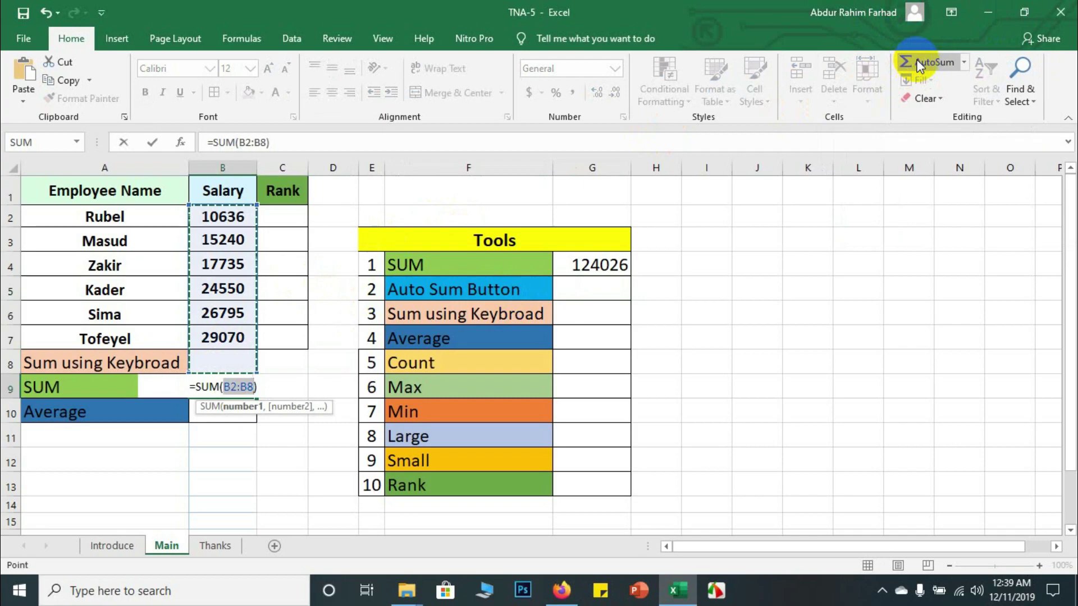
{"action": "key", "text": "Return"}
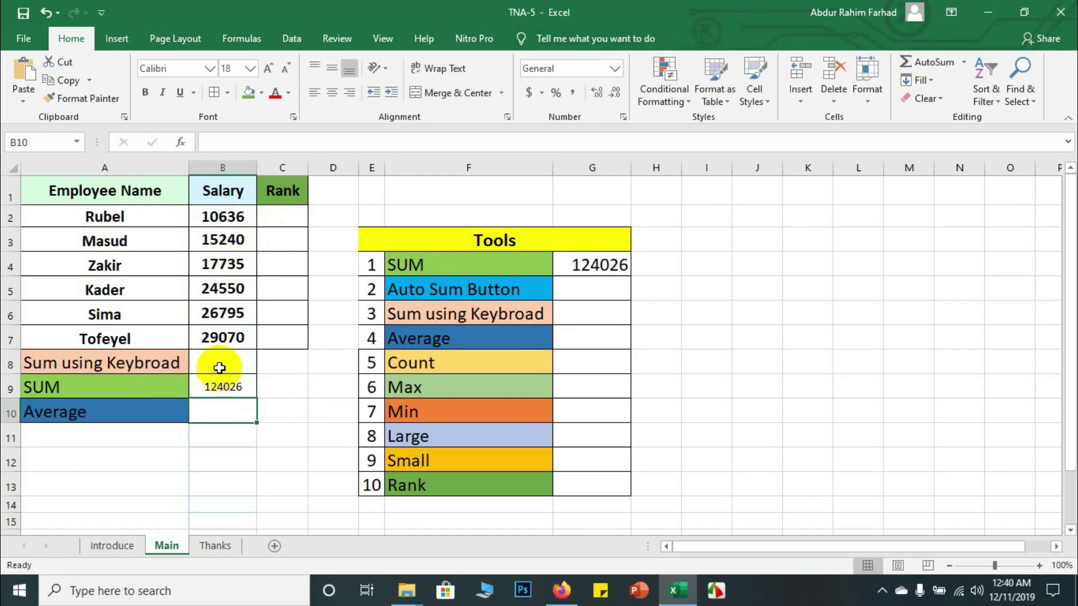
{"action": "left_click", "coordinate": [219, 366]}
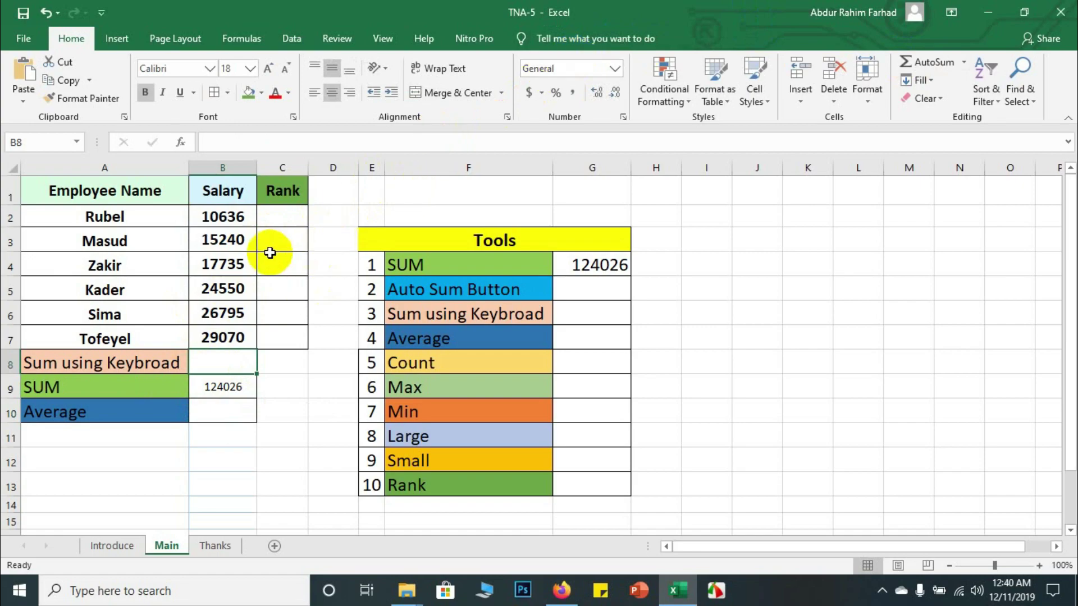
{"action": "key", "text": "alt"}
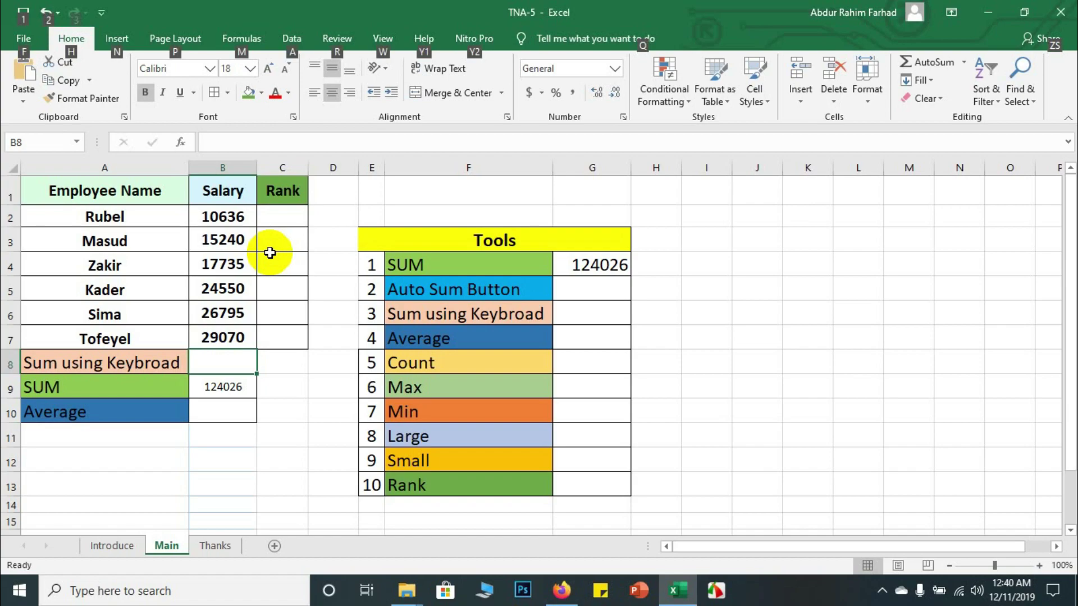
{"action": "key", "text": "alt+equal"}
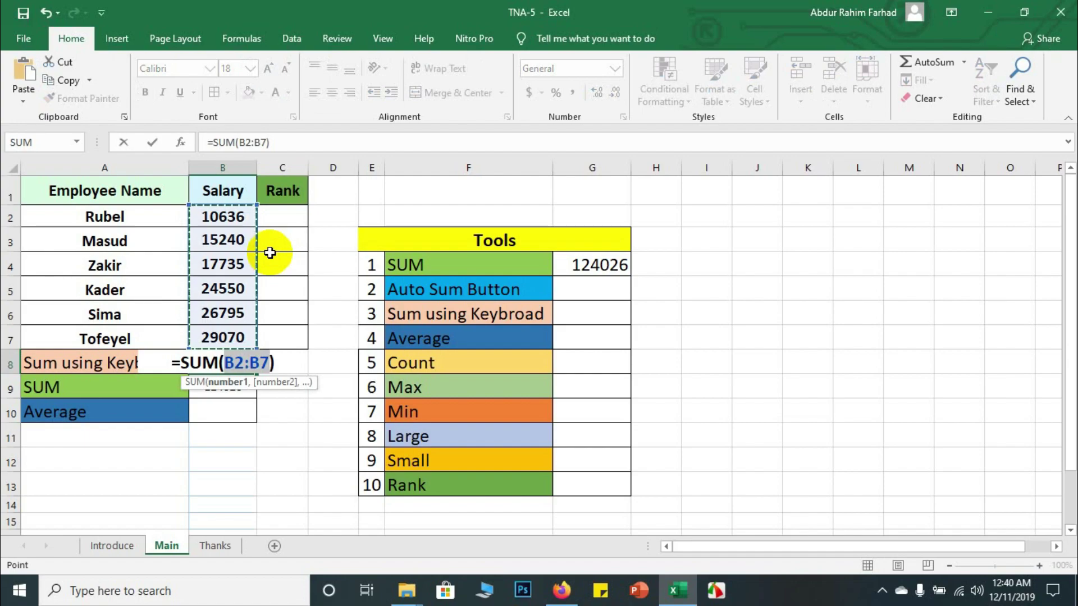
{"action": "key", "text": "alt+Return"}
{"action": "key", "text": "Return"}
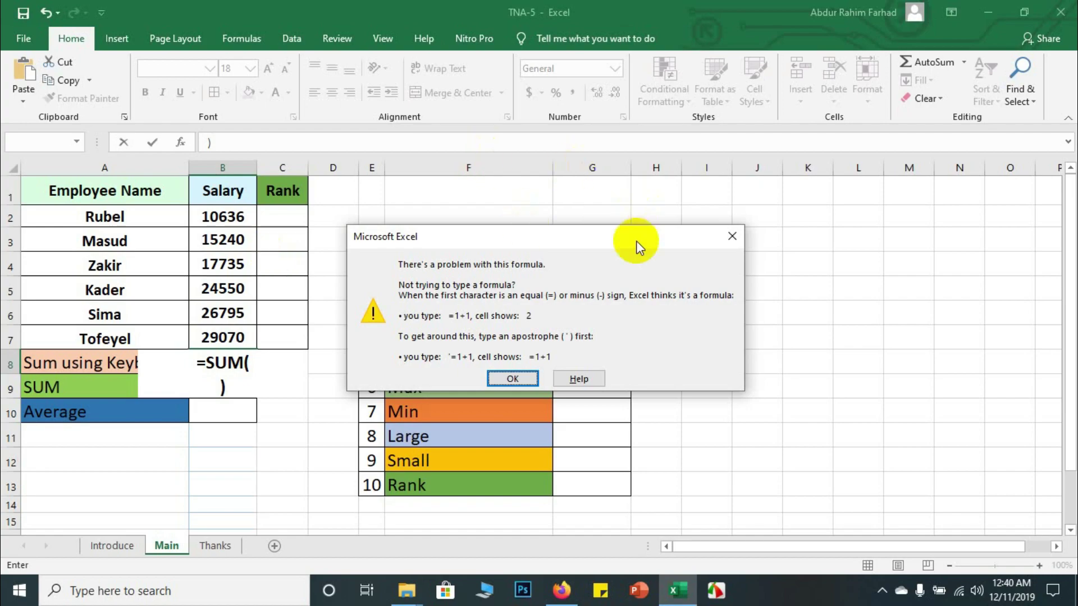
{"action": "left_click", "coordinate": [729, 240]}
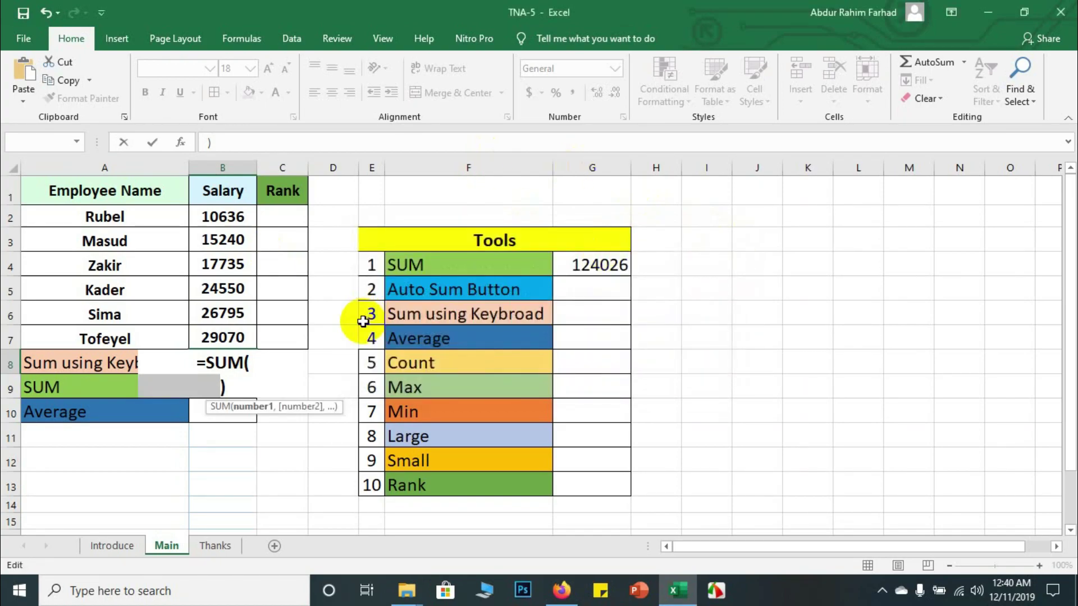
{"action": "key", "text": "BackSpace"}
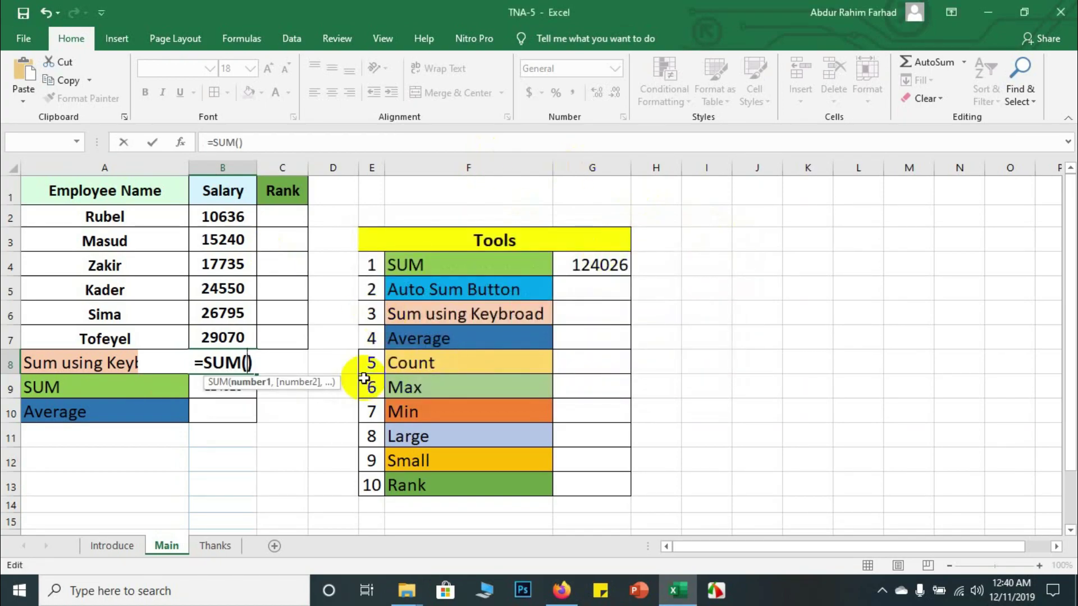
{"action": "left_click", "coordinate": [189, 365]}
{"action": "key", "text": "Escape"}
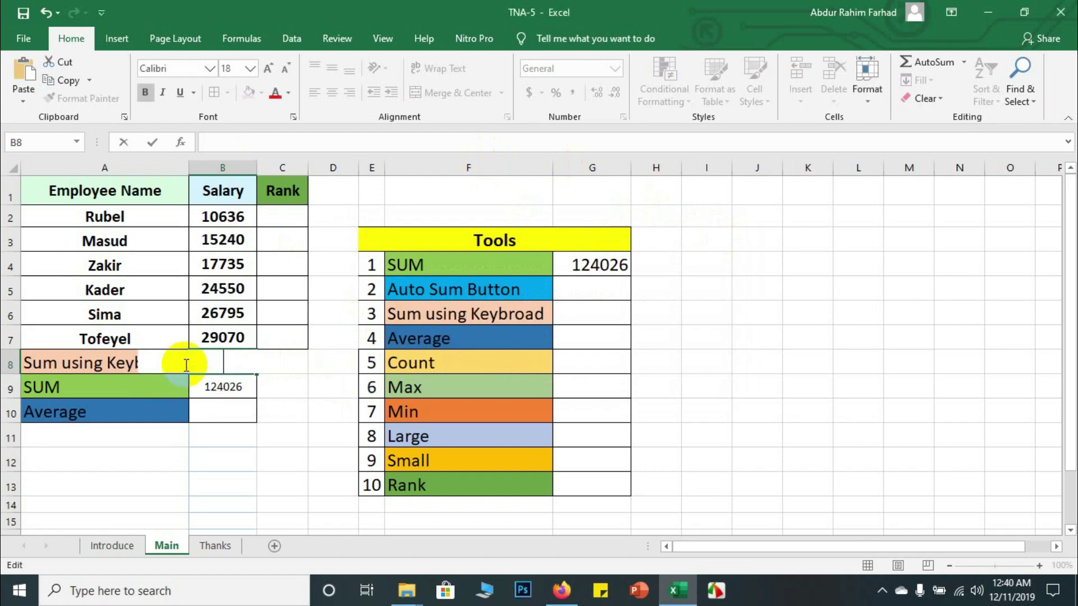
{"action": "type", "text": "="}
{"action": "key", "text": "BackSpace"}
{"action": "left_click", "coordinate": [186, 403]}
Insert an automatic sum of B2:B7 in cell B8, the Sum using Keybroad row.
{"action": "left_click", "coordinate": [223, 366]}
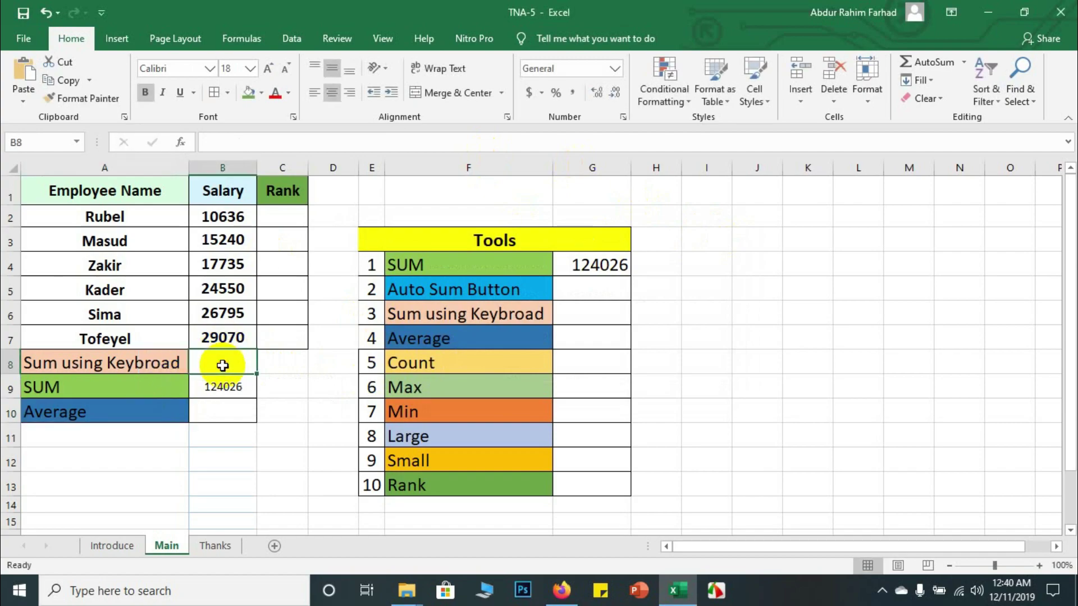
{"action": "key", "text": "alt+equal"}
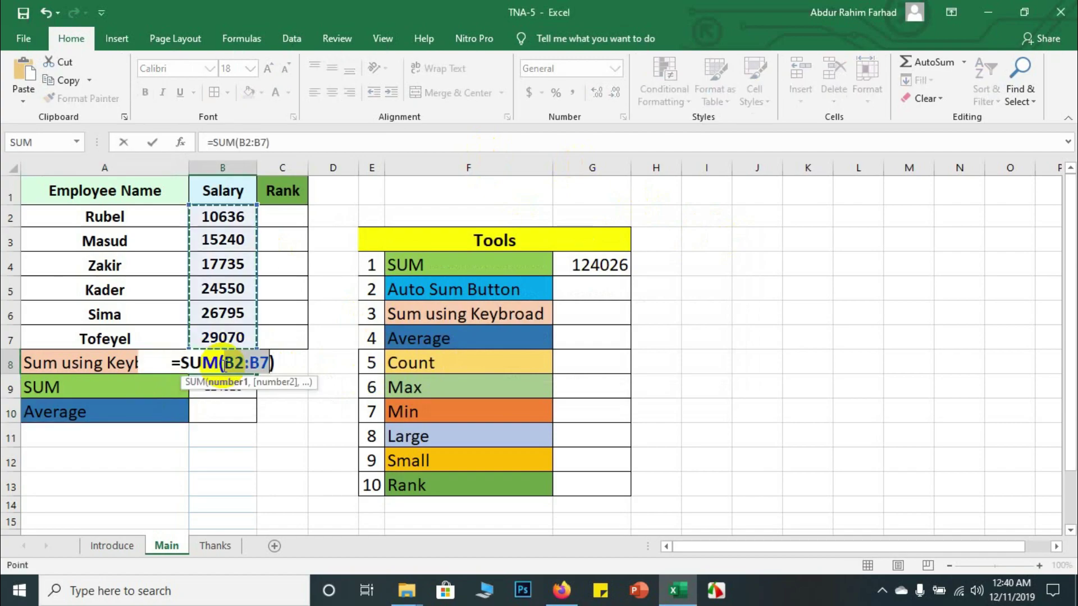
{"action": "key", "text": "Return"}
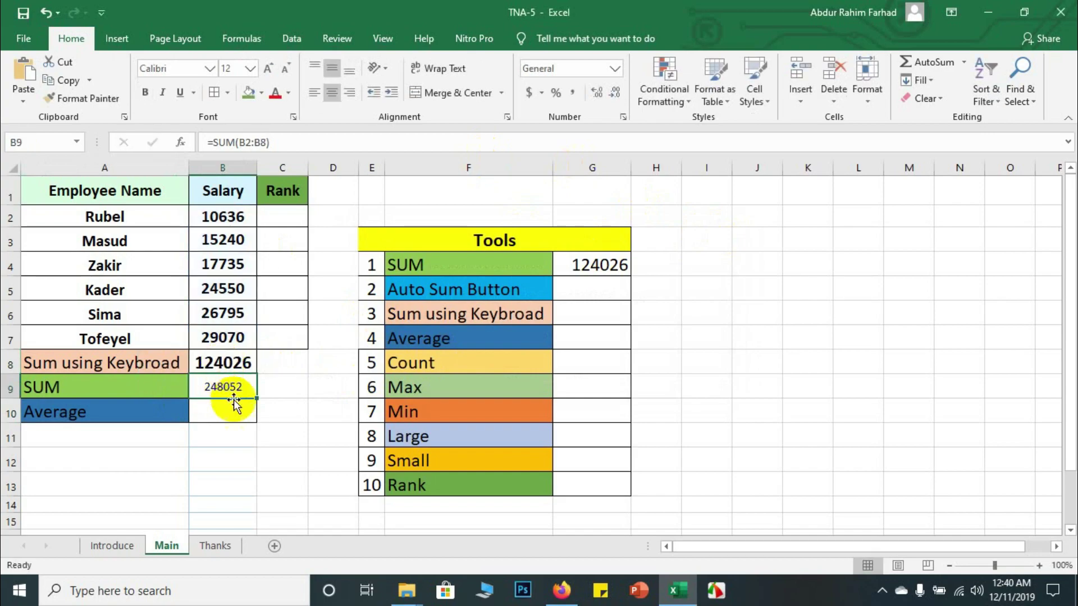
Clear the sum formulas from cells B8:B9.
{"action": "left_click", "coordinate": [230, 369]}
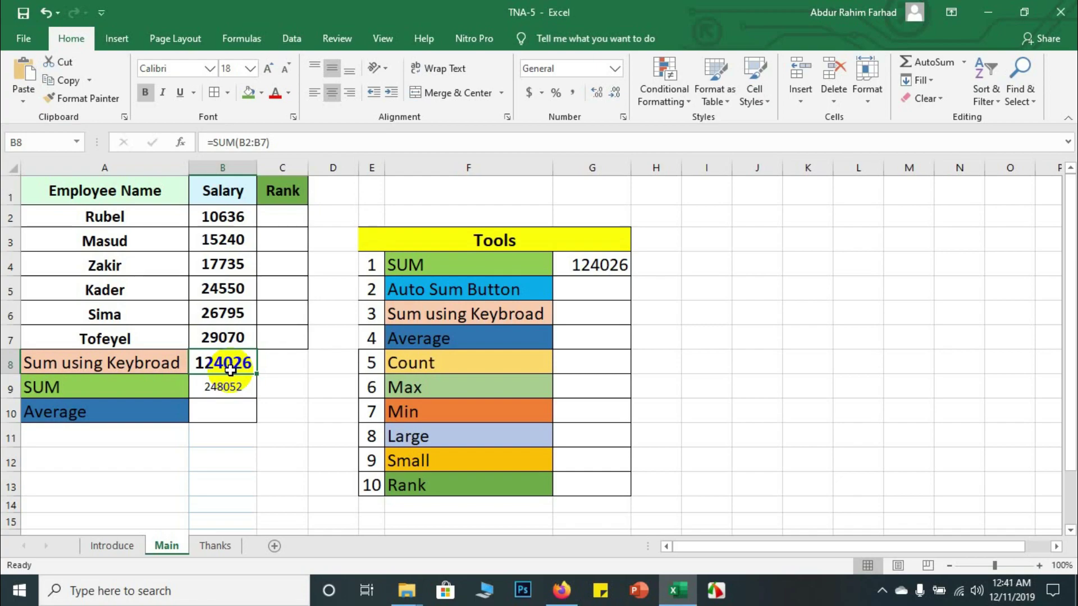
{"action": "left_click", "coordinate": [230, 409]}
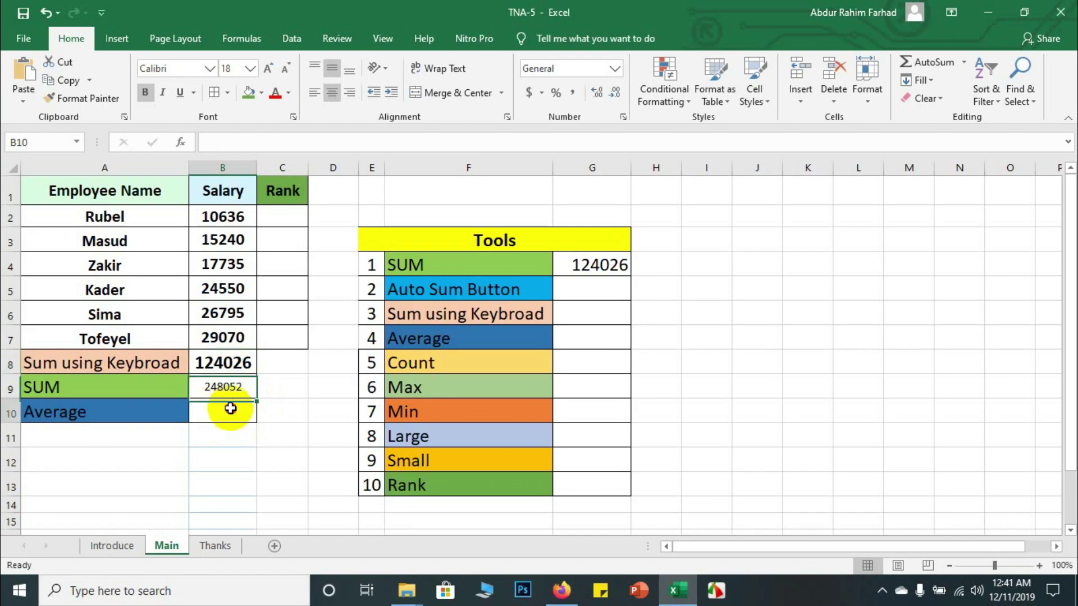
{"action": "left_click_drag", "start_coordinate": [230, 408], "coordinate": [230, 363]}
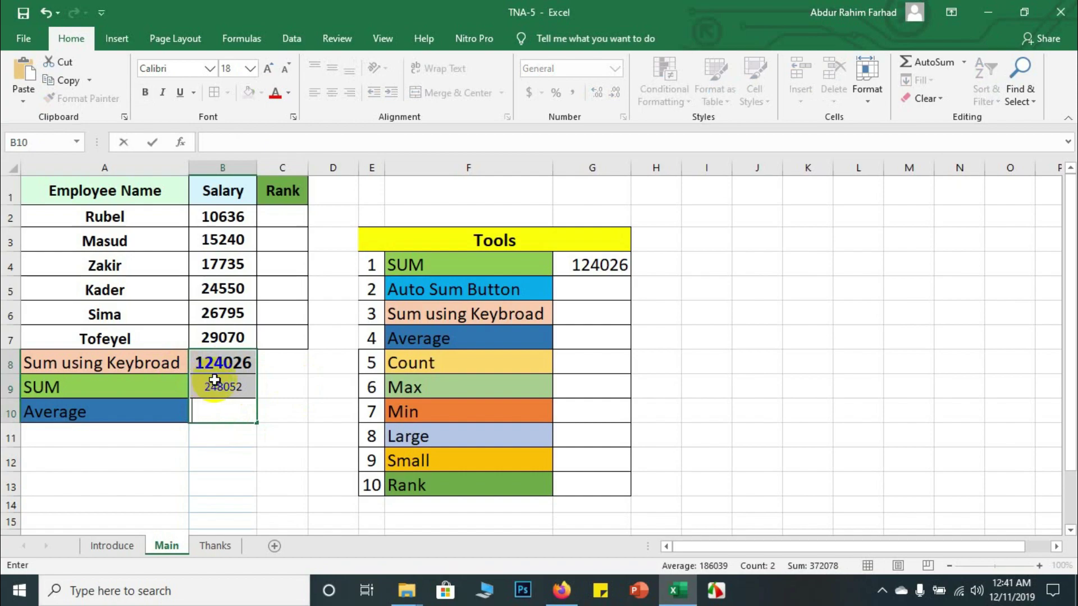
{"action": "left_click", "coordinate": [284, 382]}
{"action": "left_click_drag", "start_coordinate": [234, 353], "coordinate": [216, 389]}
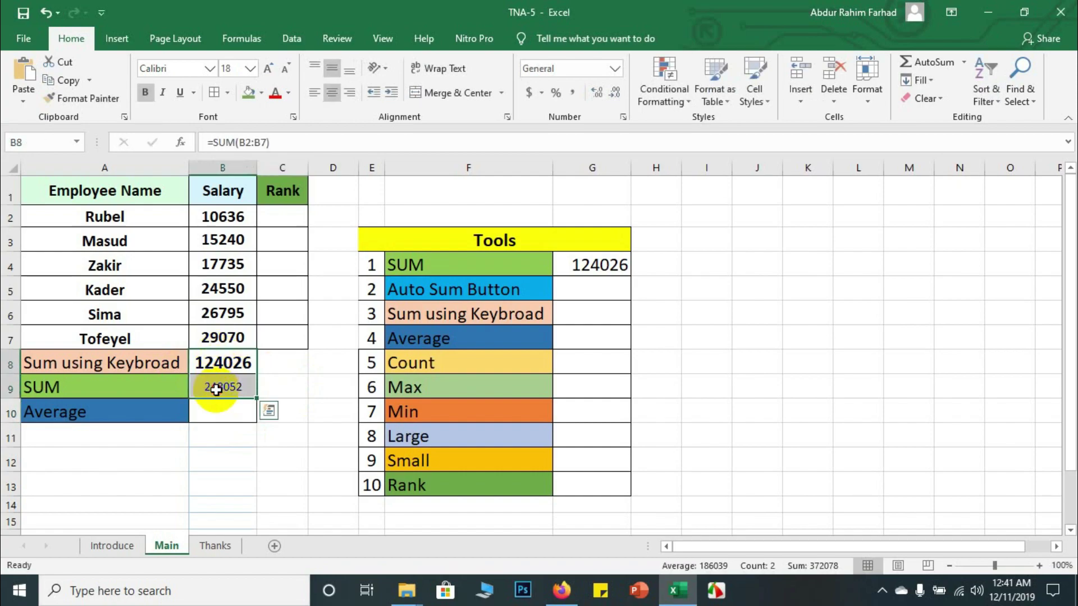
{"action": "key", "text": "Delete"}
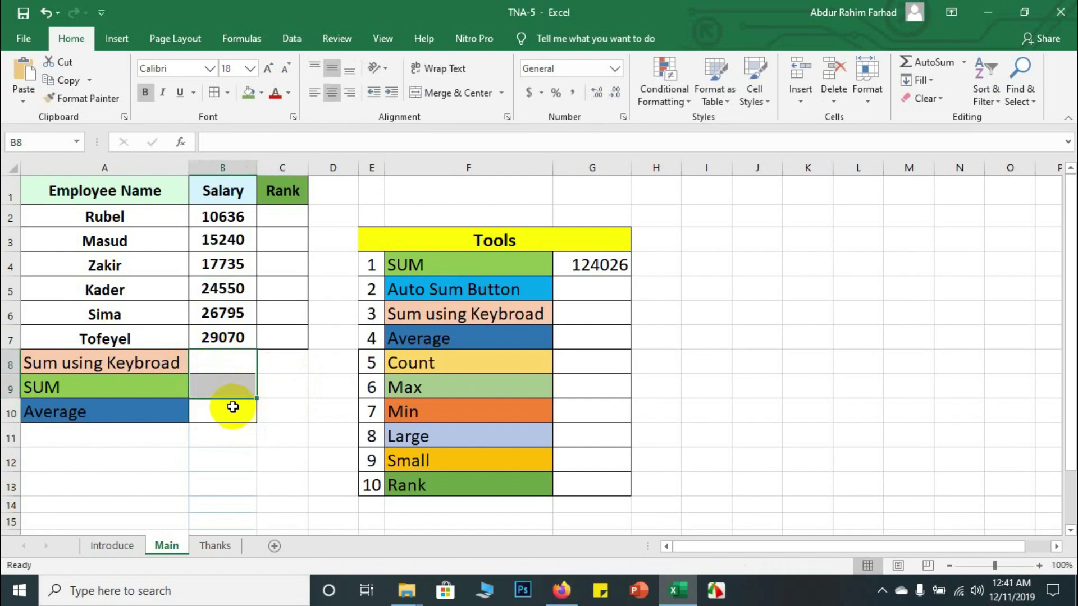
Enter an AVERAGE formula for the employees' salaries in cell B10, the Average row of the Salary column.
{"action": "left_click", "coordinate": [220, 422]}
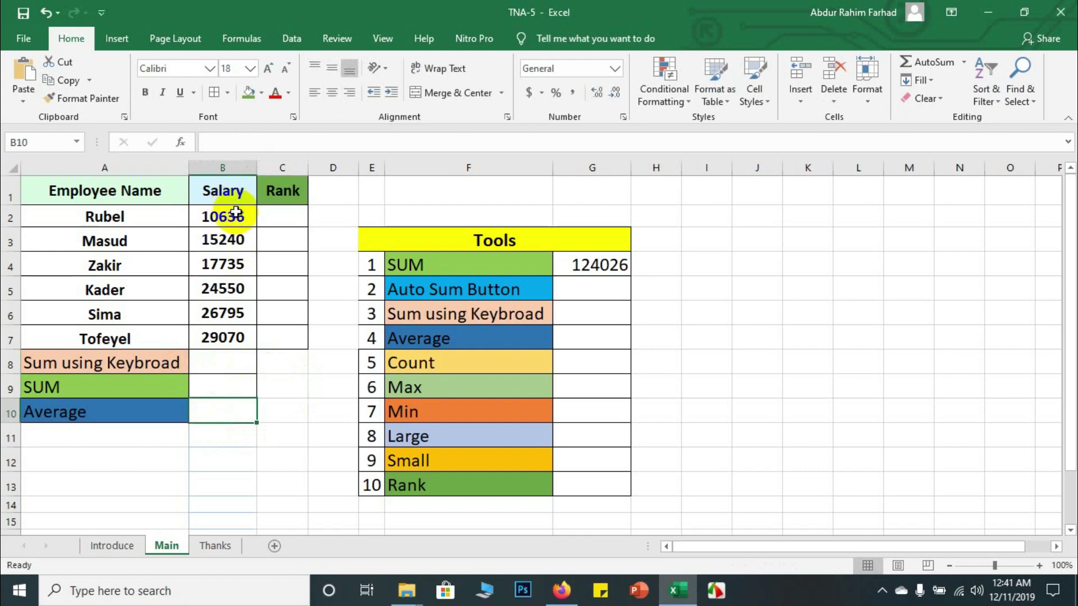
{"action": "type", "text": "=av"}
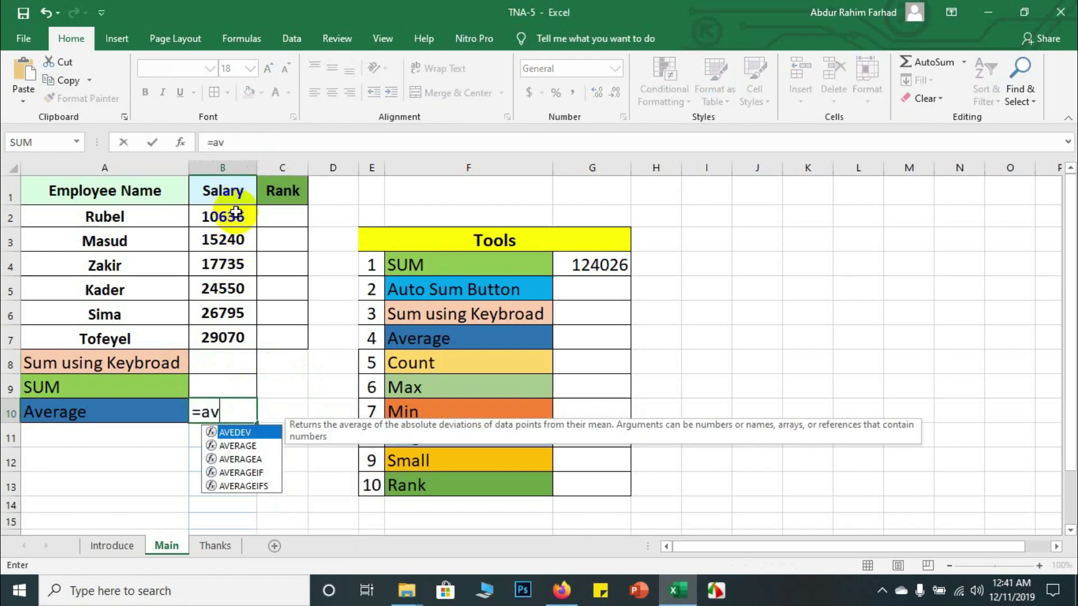
{"action": "double_click", "coordinate": [265, 446]}
{"action": "left_click_drag", "start_coordinate": [223, 216], "coordinate": [217, 365]}
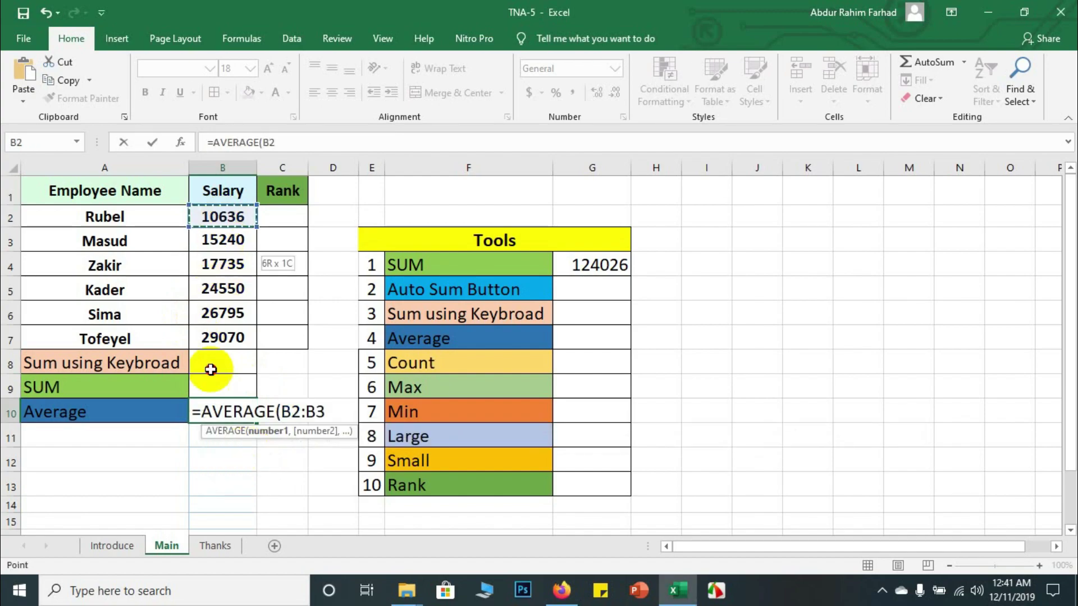
{"action": "key", "text": "Return"}
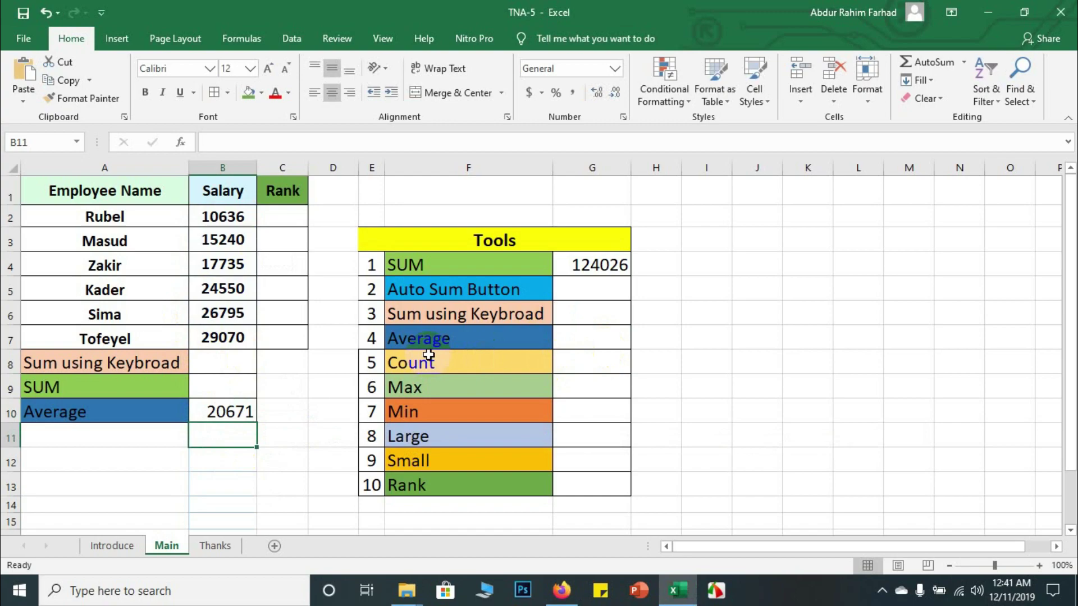
{"action": "left_click", "coordinate": [469, 354]}
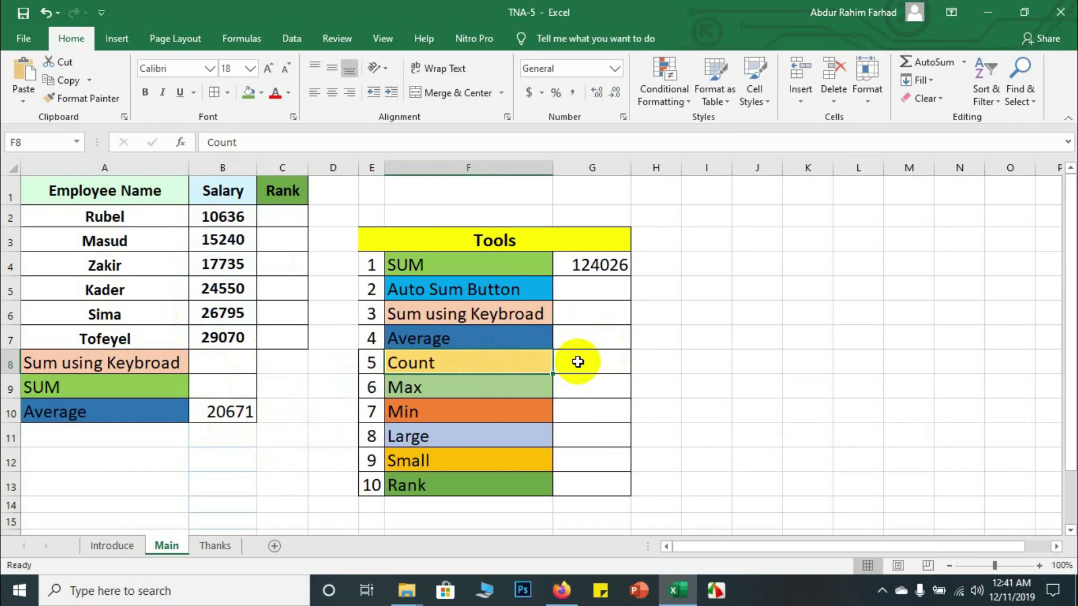
{"action": "type", "text": "="}
{"action": "key", "text": "ctrl+z"}
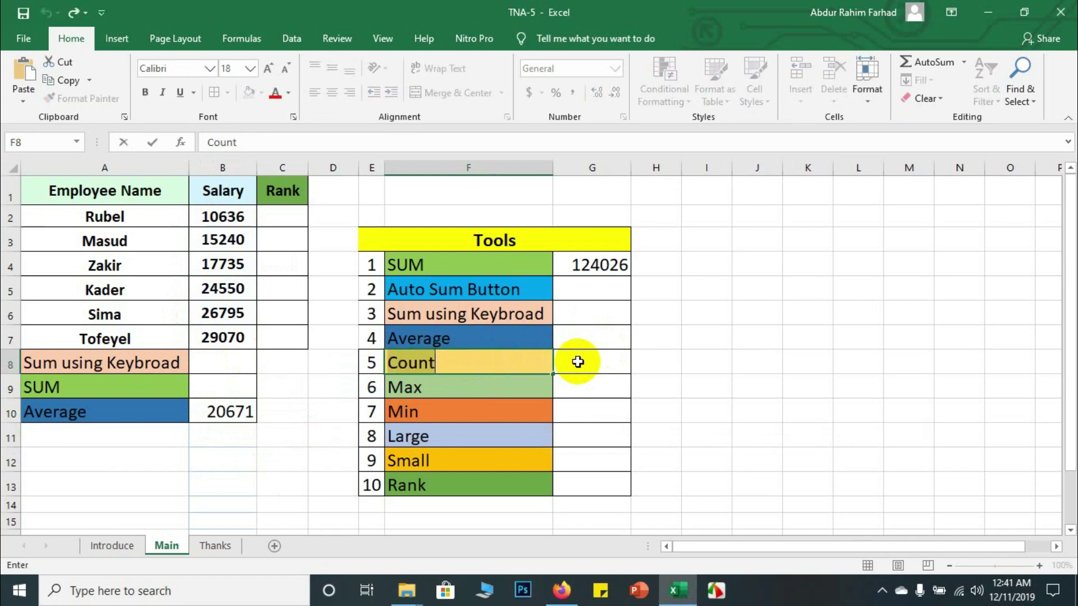
{"action": "key", "text": "Return"}
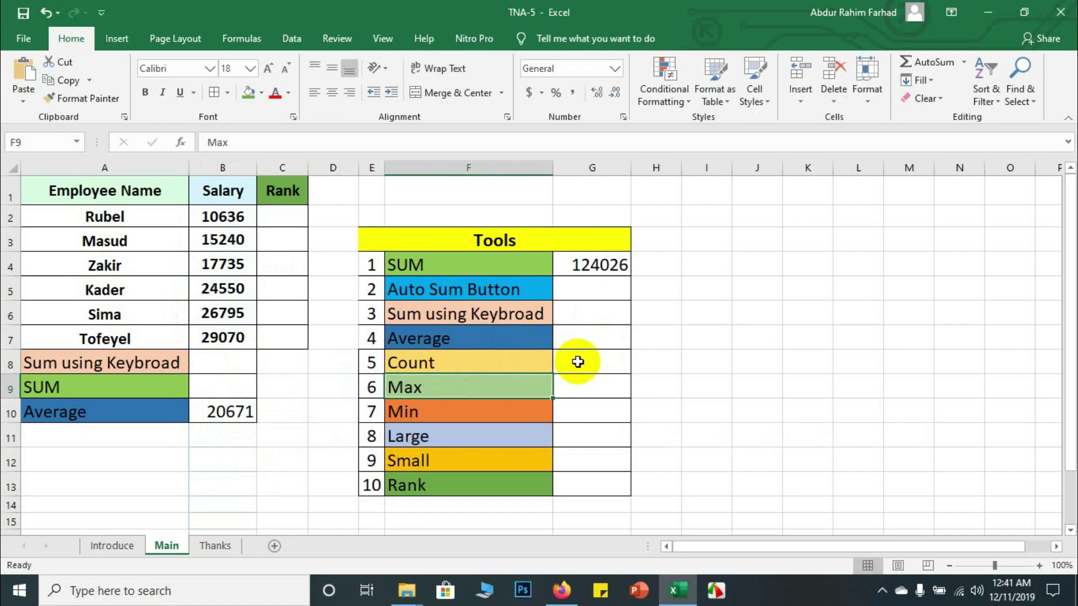
Enter a COUNT formula over the salaries B2:B7 in cell G8, beside Count in the Tools table.
{"action": "left_click", "coordinate": [578, 362]}
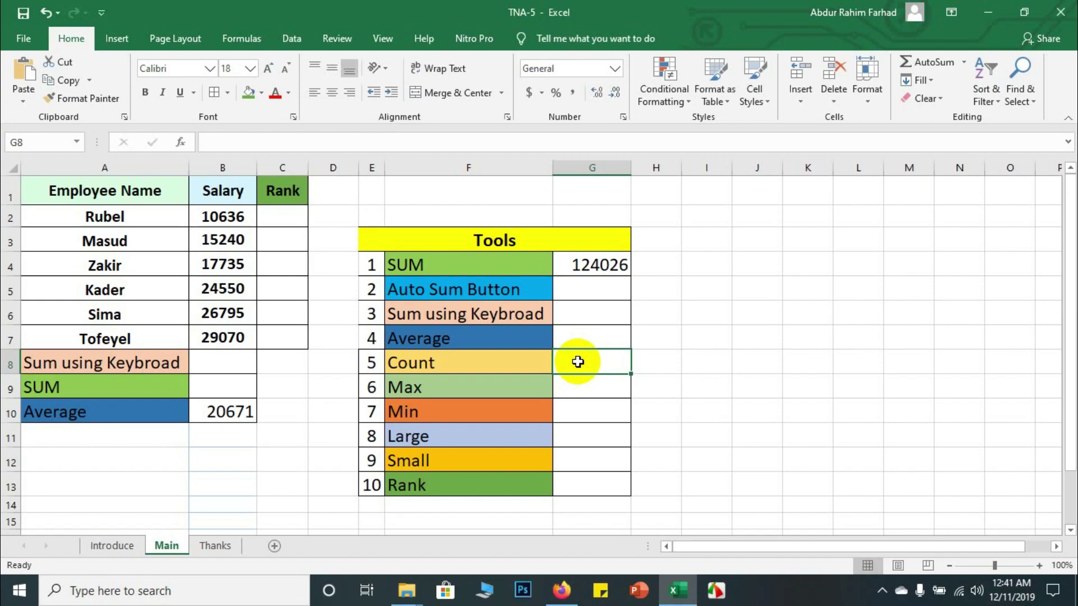
{"action": "type", "text": "=coun"}
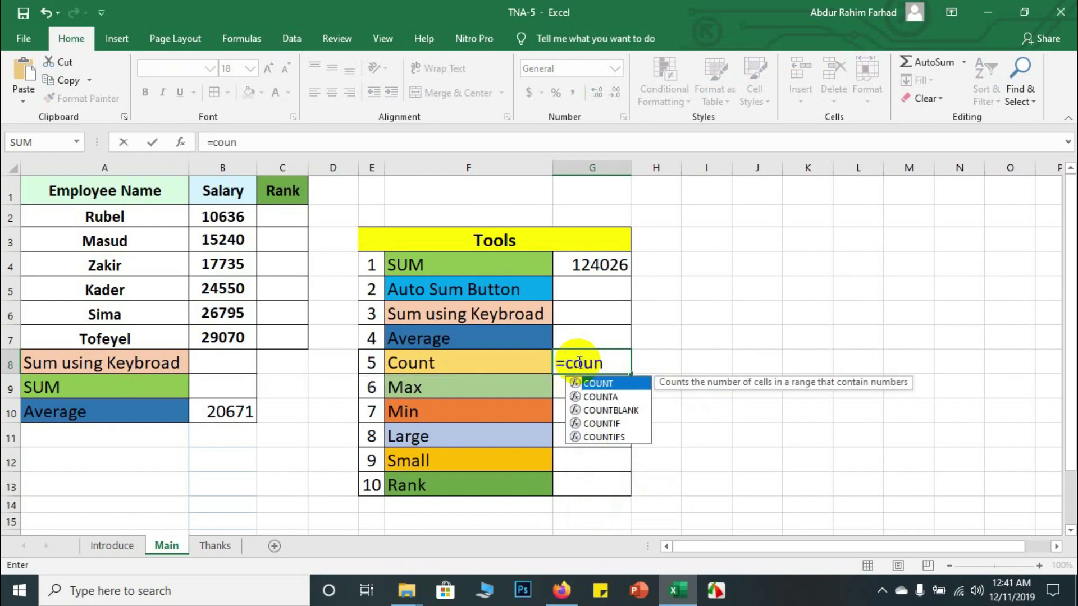
{"action": "double_click", "coordinate": [602, 383]}
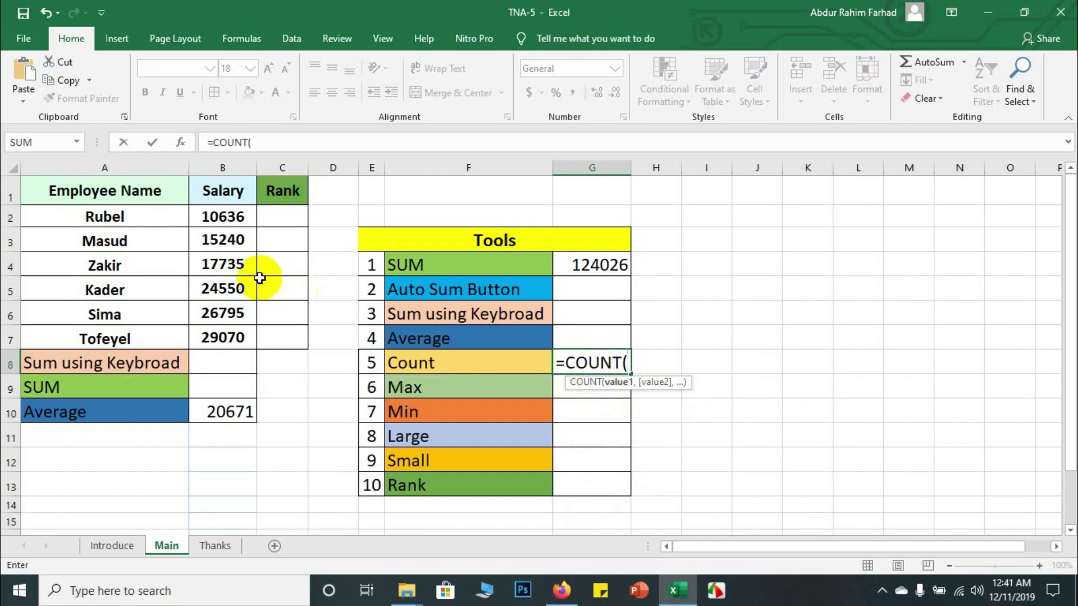
{"action": "left_click", "coordinate": [200, 213]}
{"action": "left_click_drag", "start_coordinate": [200, 213], "coordinate": [210, 332]}
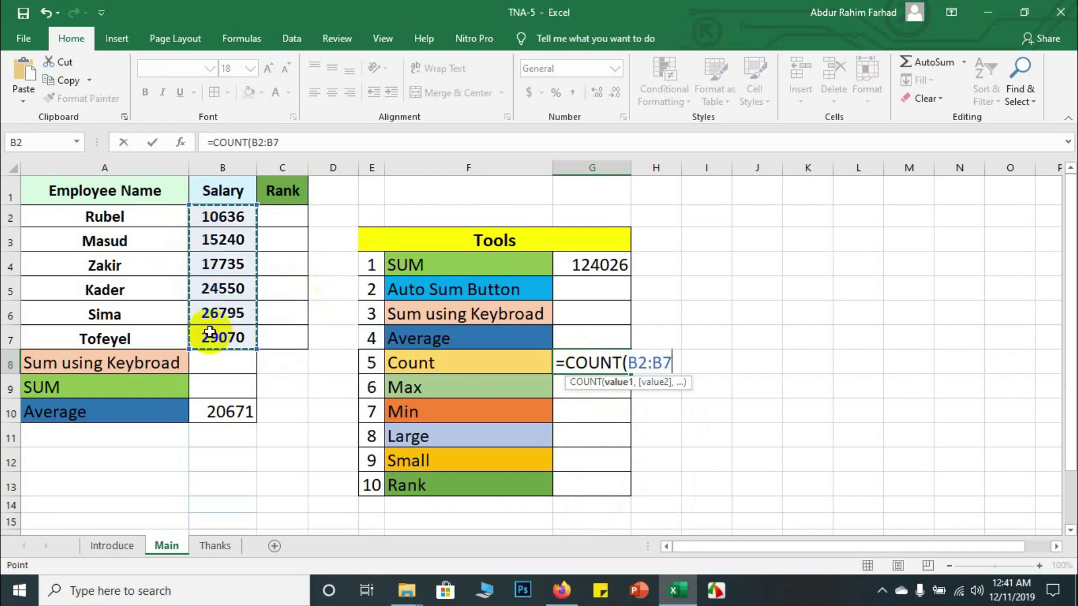
{"action": "key", "text": "Return"}
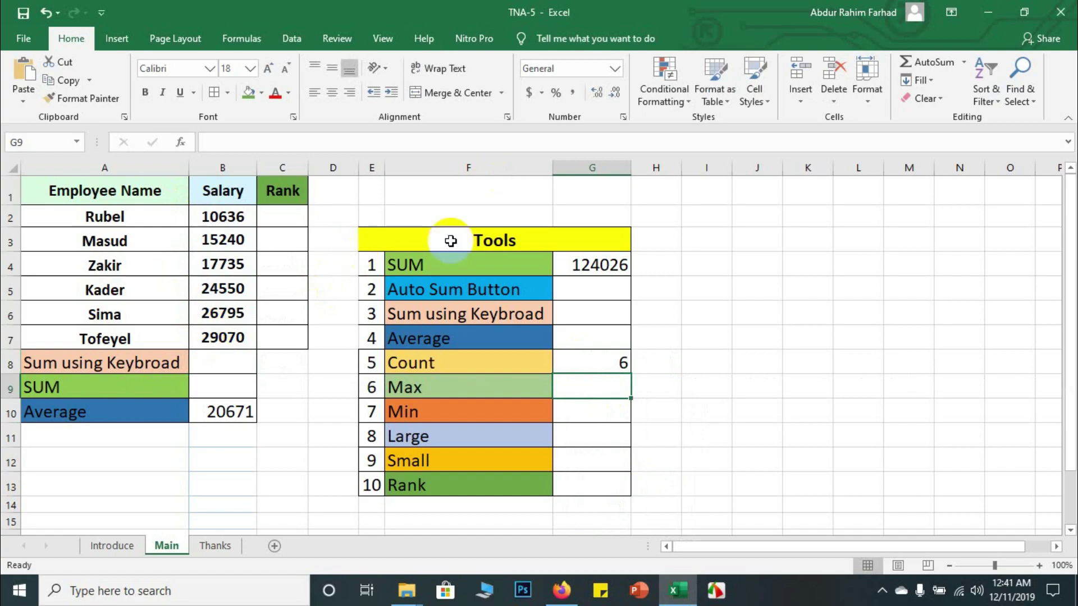
{"action": "left_click", "coordinate": [616, 358]}
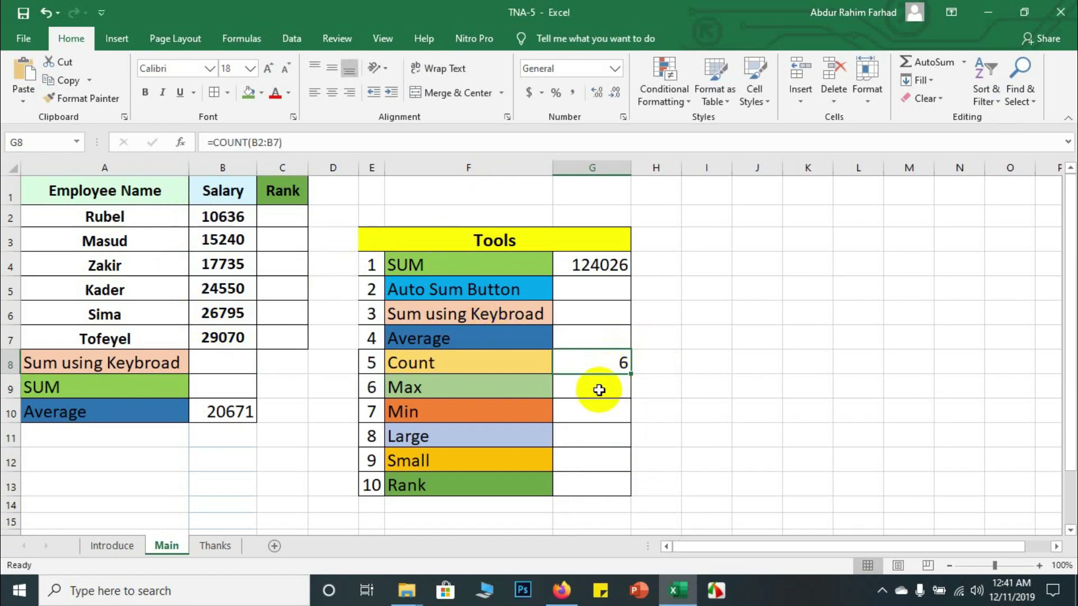
Enter a MAX formula over the salaries B2:B7 in cell G9, beside Max in the Tools table.
{"action": "left_click", "coordinate": [599, 390]}
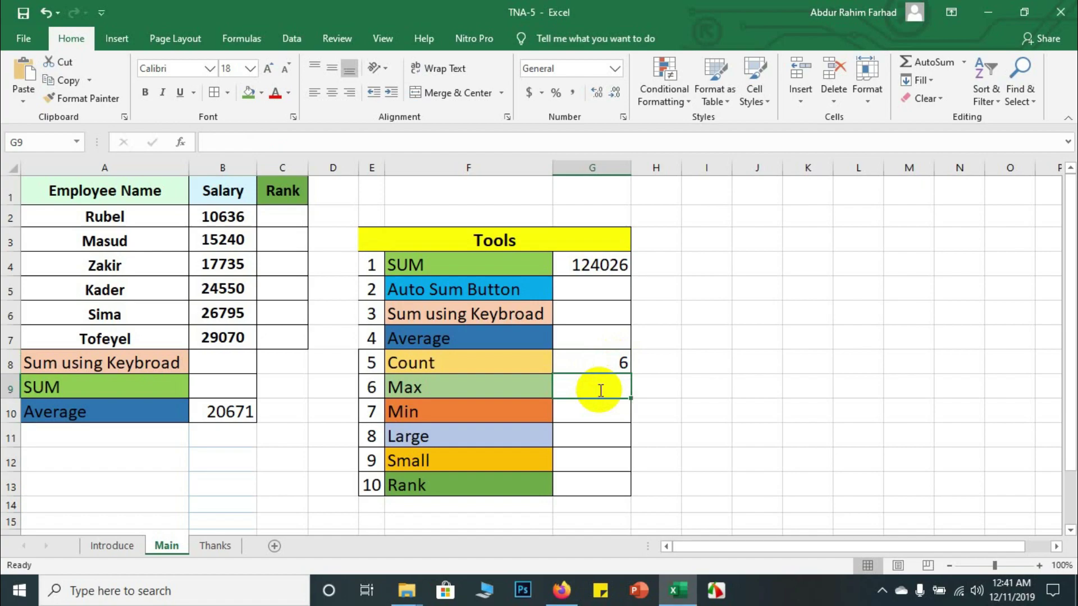
{"action": "type", "text": "="}
{"action": "key", "text": "BackSpace"}
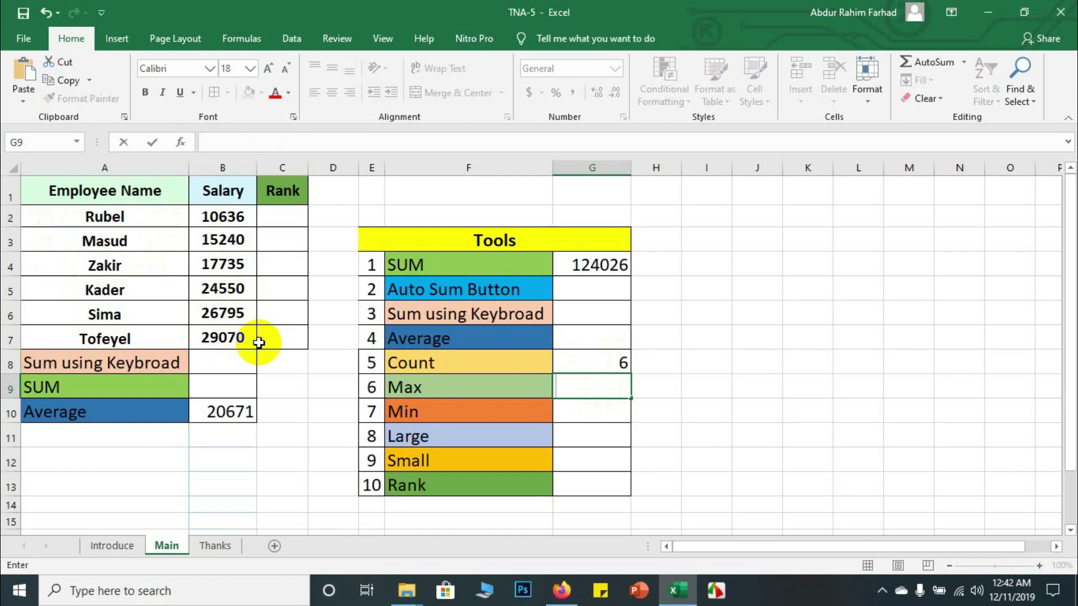
{"action": "type", "text": "="}
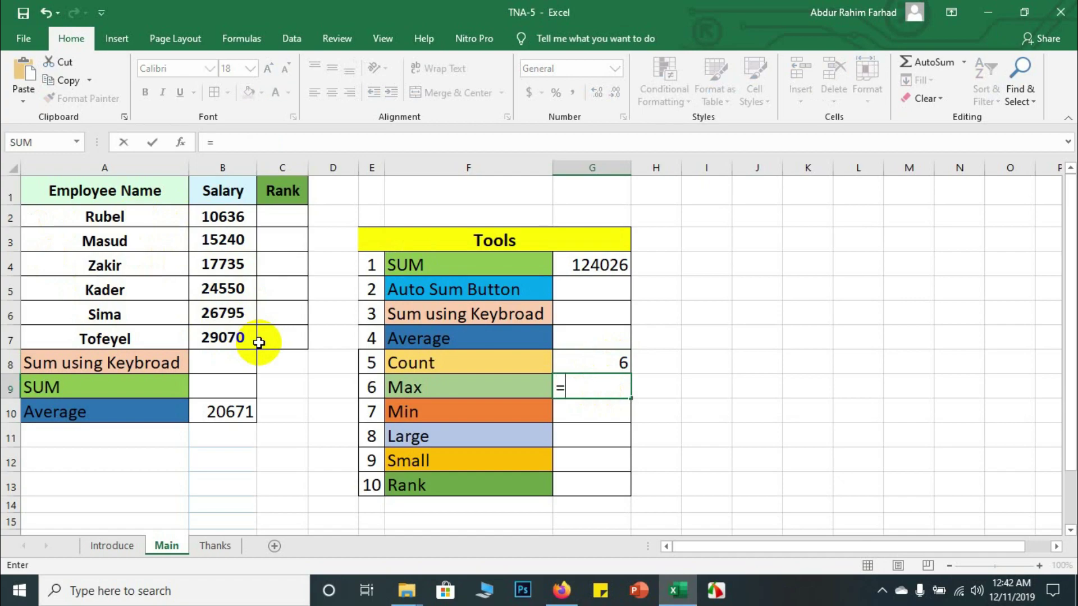
{"action": "type", "text": "max"}
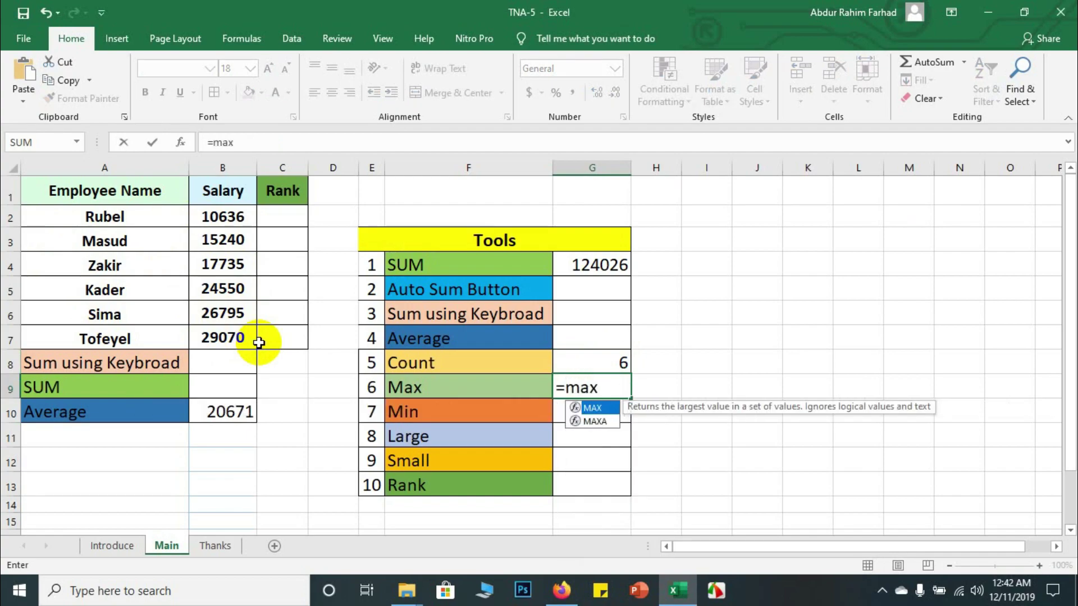
{"action": "double_click", "coordinate": [593, 408]}
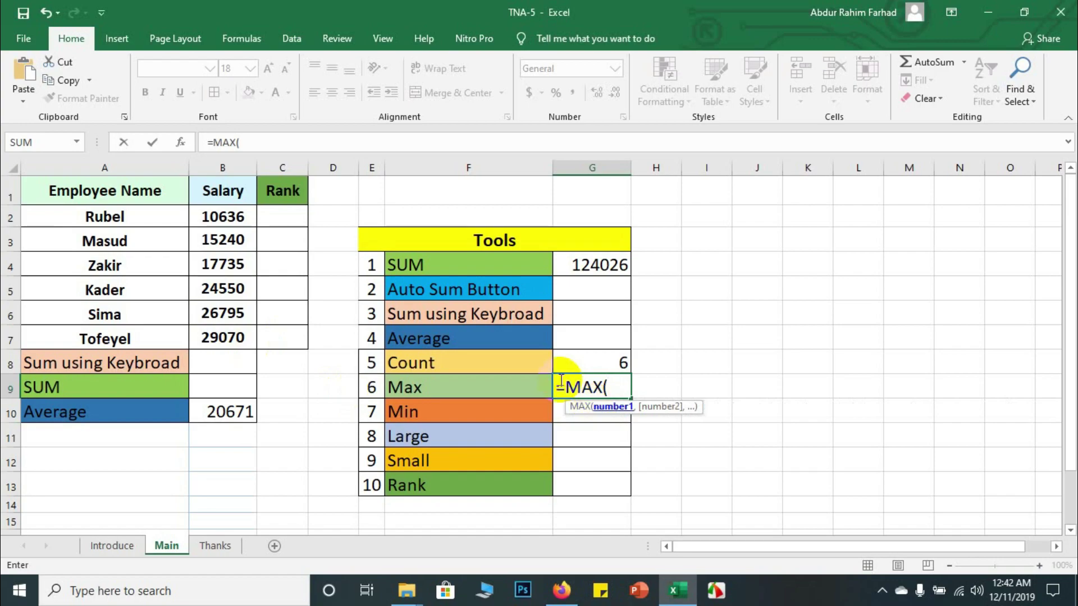
{"action": "left_click_drag", "start_coordinate": [248, 217], "coordinate": [224, 337]}
{"action": "key", "text": "Return"}
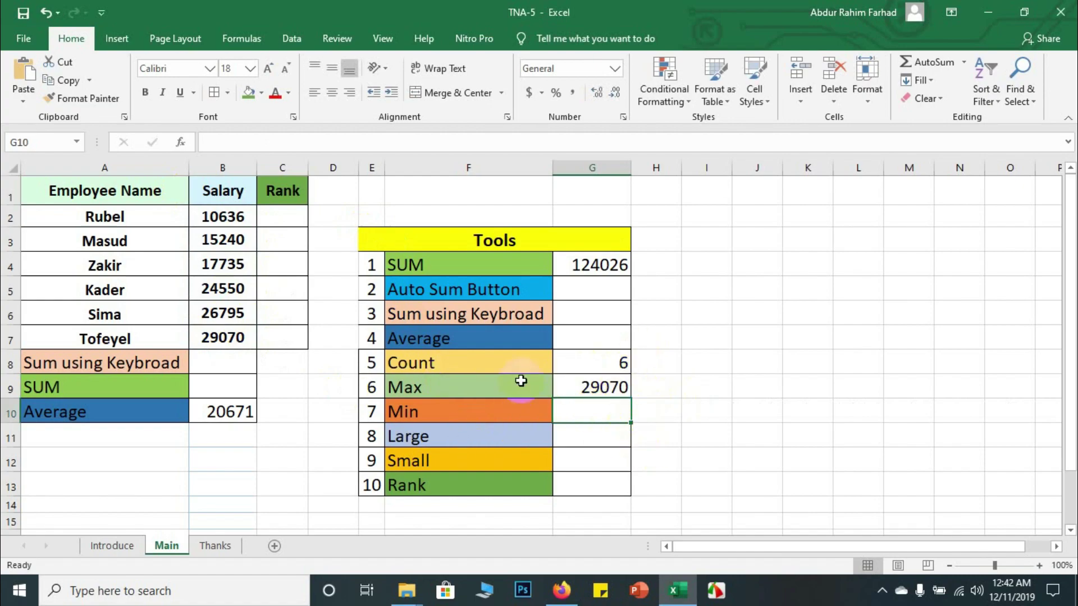
Enter a MIN formula over the employees' salaries in cell G10, beside Min in the Tools table.
{"action": "left_click", "coordinate": [584, 416]}
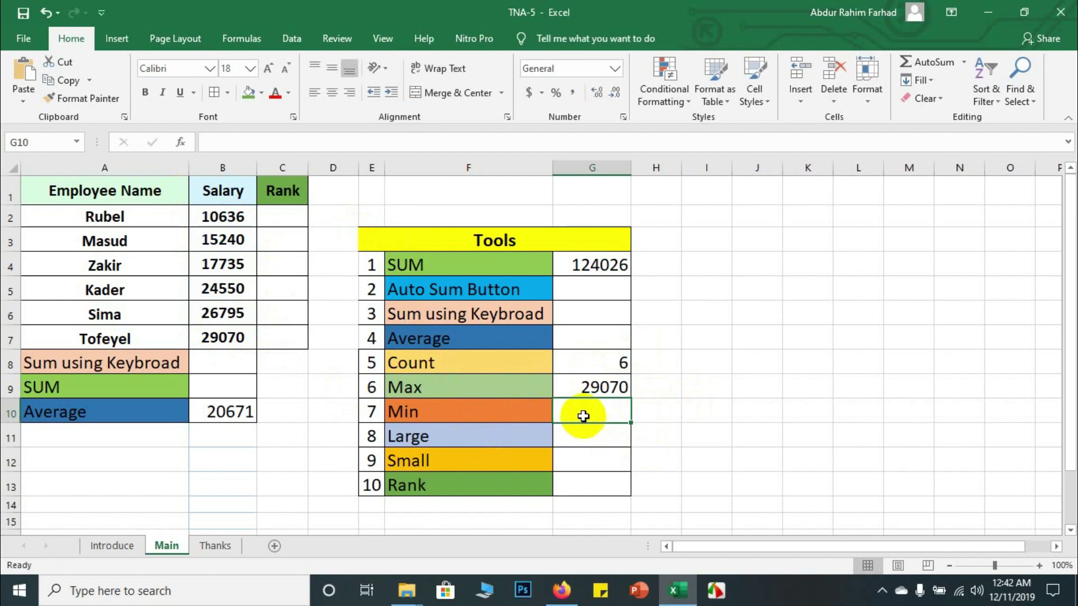
{"action": "type", "text": "="}
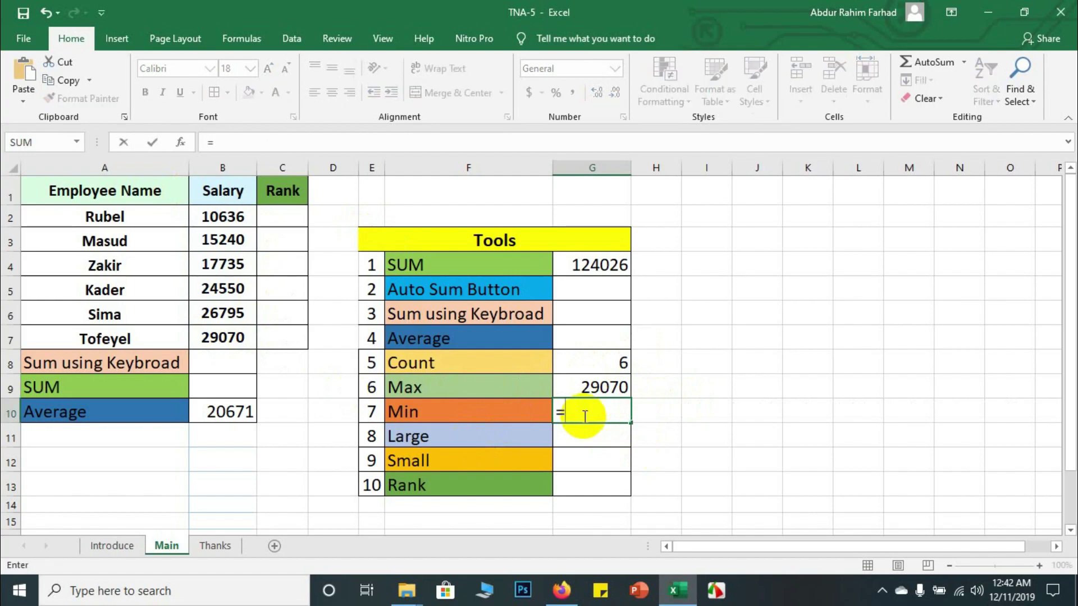
{"action": "type", "text": "min"}
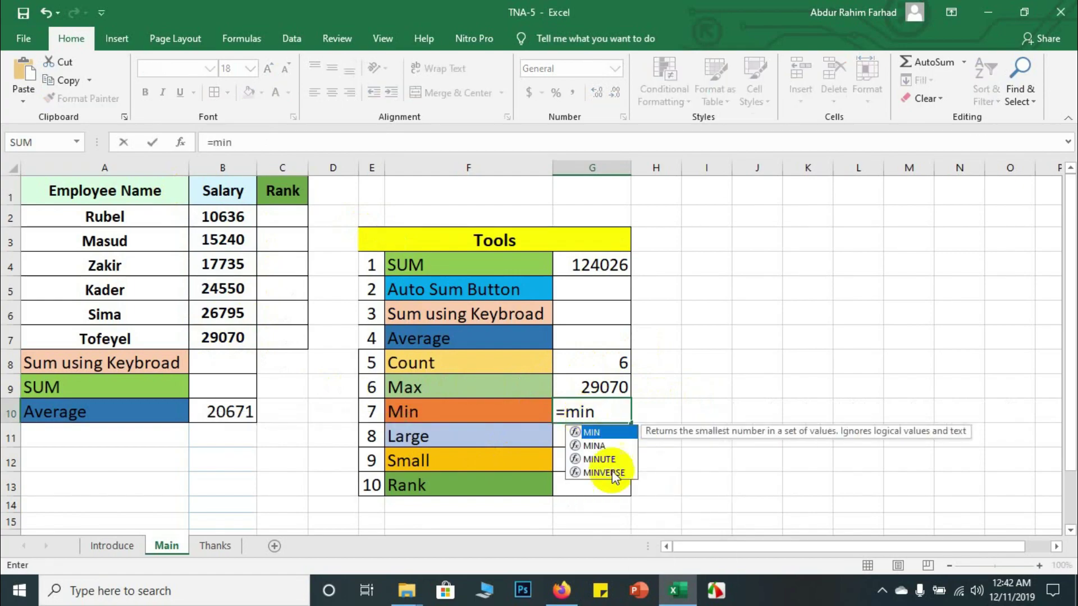
{"action": "double_click", "coordinate": [612, 434]}
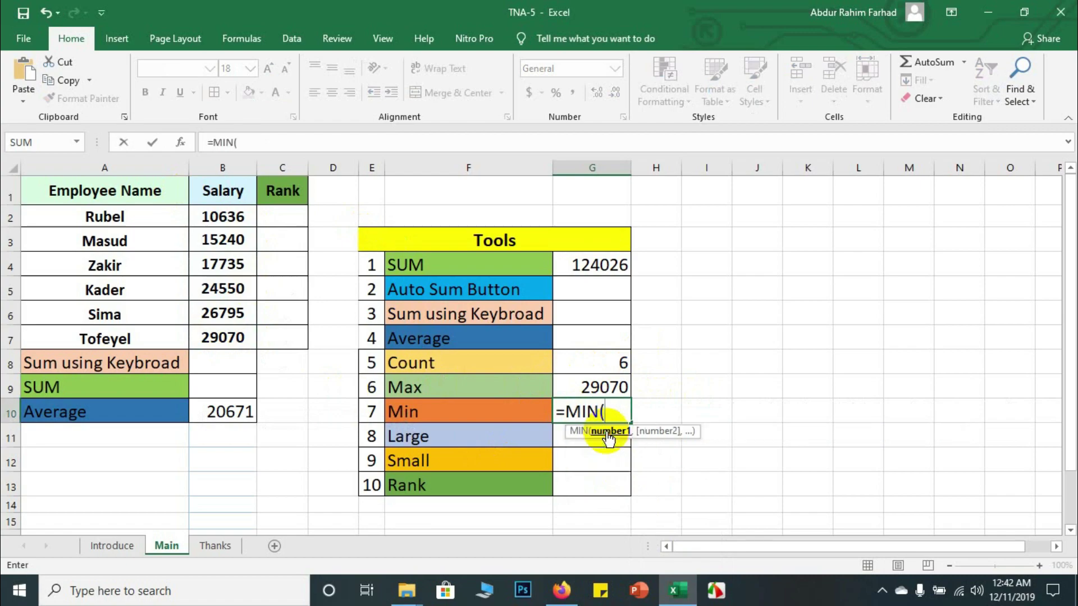
{"action": "left_click", "coordinate": [215, 216]}
{"action": "left_click_drag", "start_coordinate": [215, 245], "coordinate": [218, 331]}
{"action": "key", "text": "Return"}
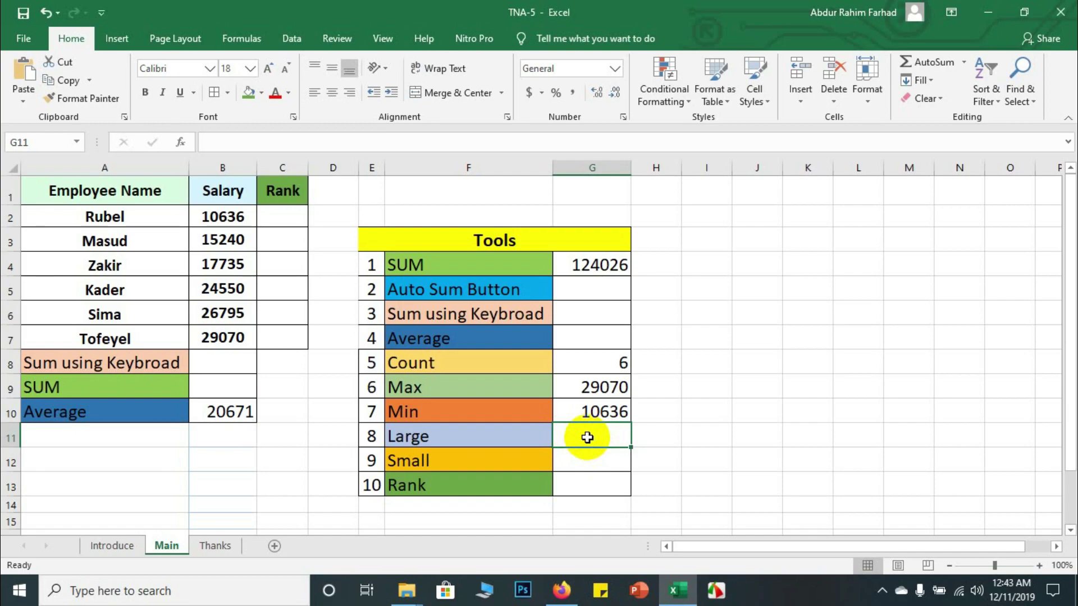
Start a LARGE formula in cell G11, beside Large in the Tools table, with B2:B7 as its array.
{"action": "type", "text": "="}
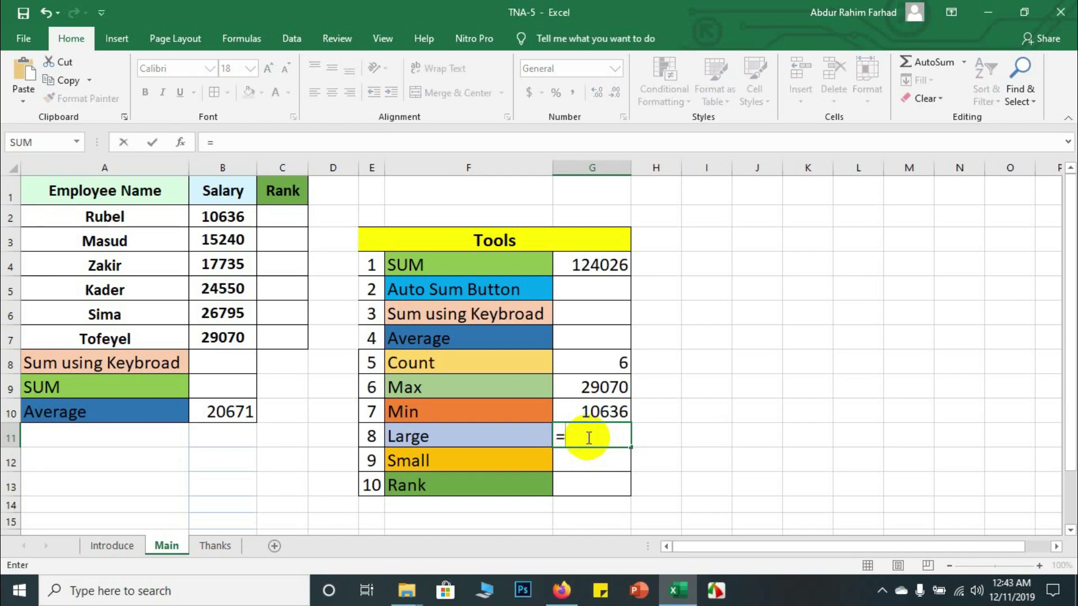
{"action": "type", "text": "lar"}
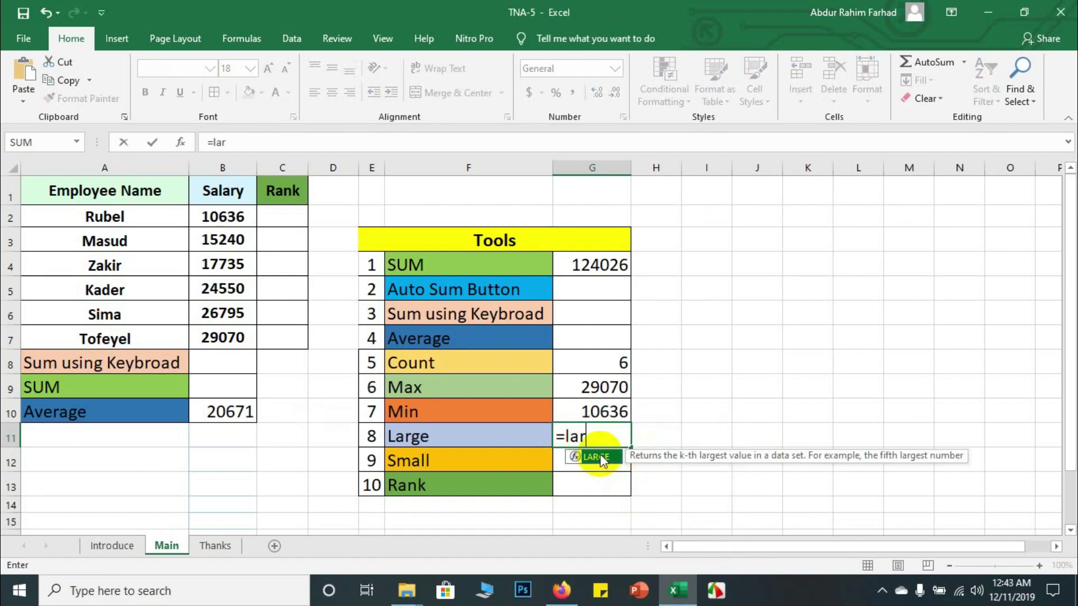
{"action": "double_click", "coordinate": [600, 454]}
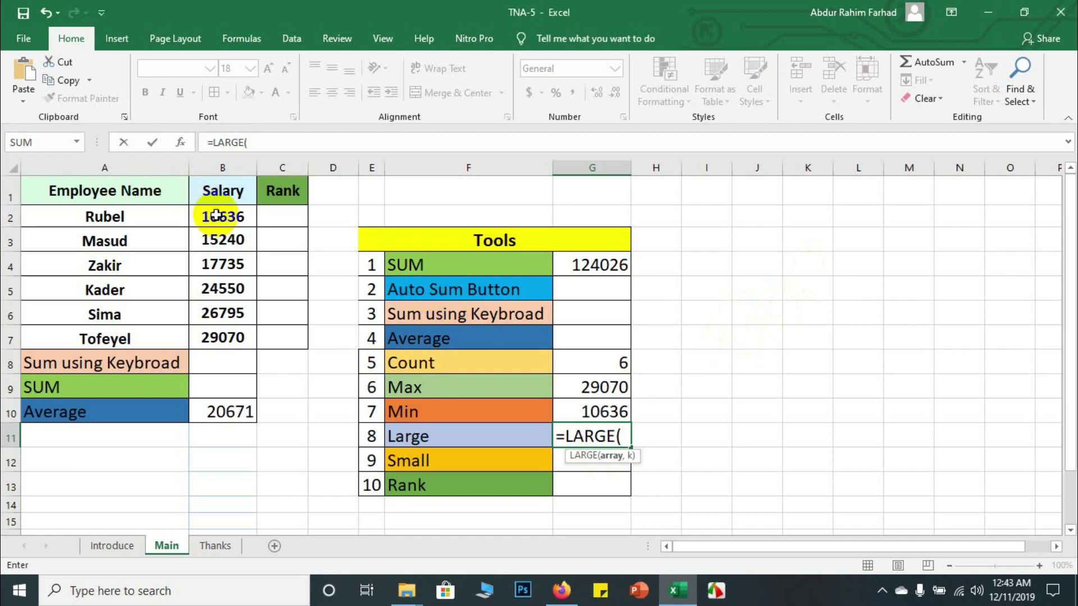
{"action": "left_click_drag", "start_coordinate": [216, 215], "coordinate": [218, 335]}
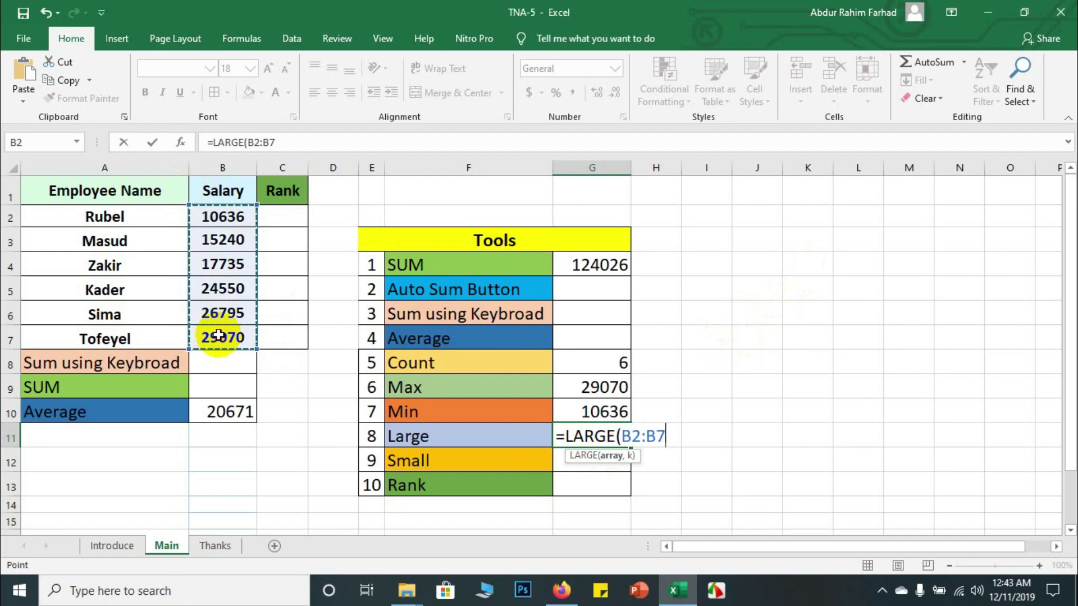
{"action": "type", "text": ","}
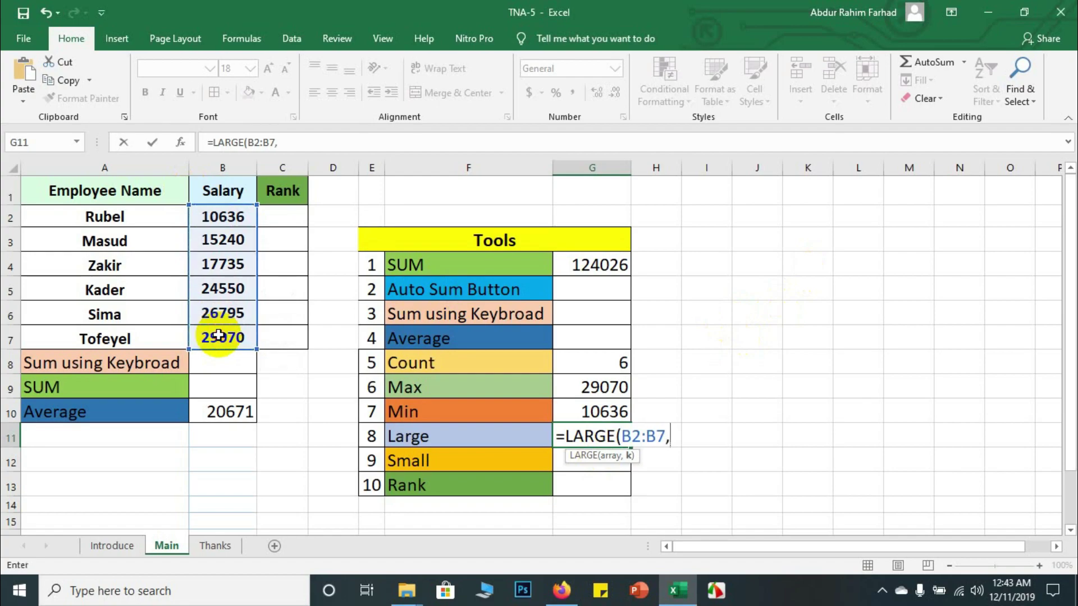
{"action": "left_click_drag", "start_coordinate": [219, 335], "coordinate": [501, 461]}
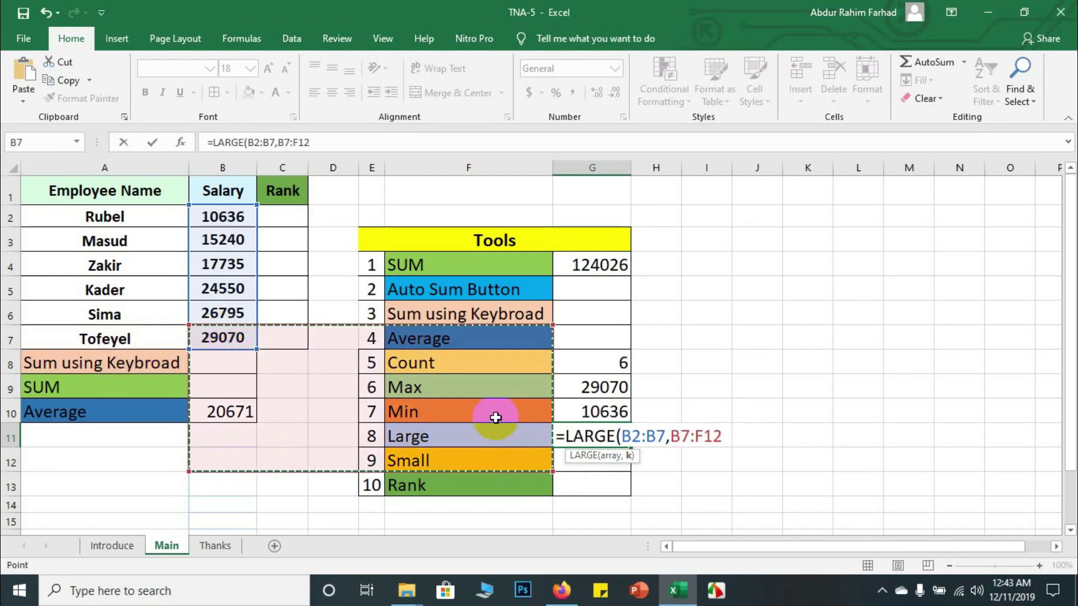
Set the LARGE formula's K argument to 1 in the Function Arguments dialog and accept the formula.
{"action": "left_click", "coordinate": [187, 140]}
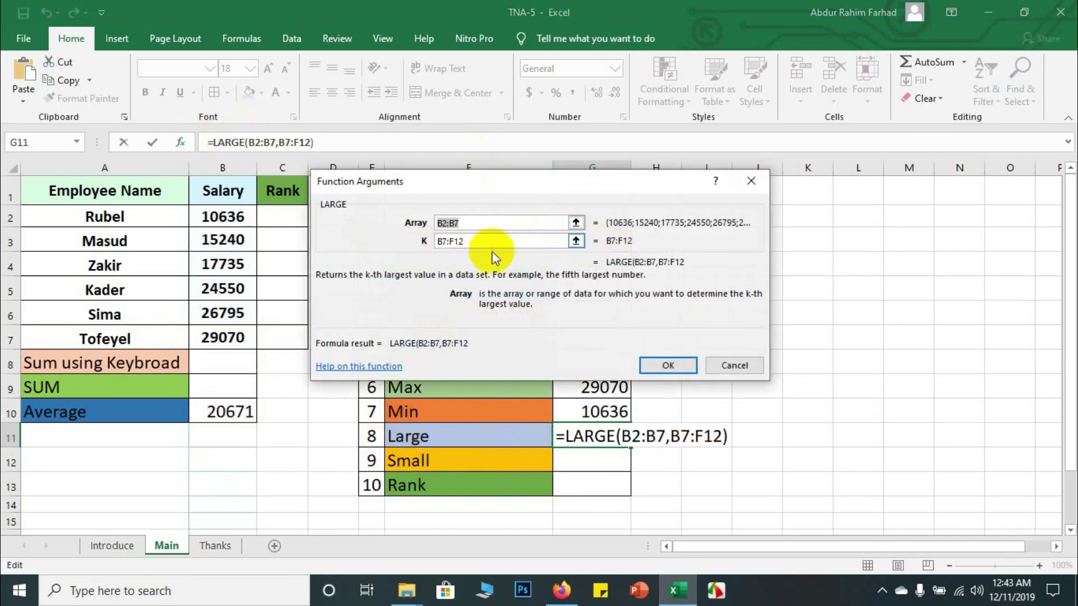
{"action": "left_click", "coordinate": [482, 240]}
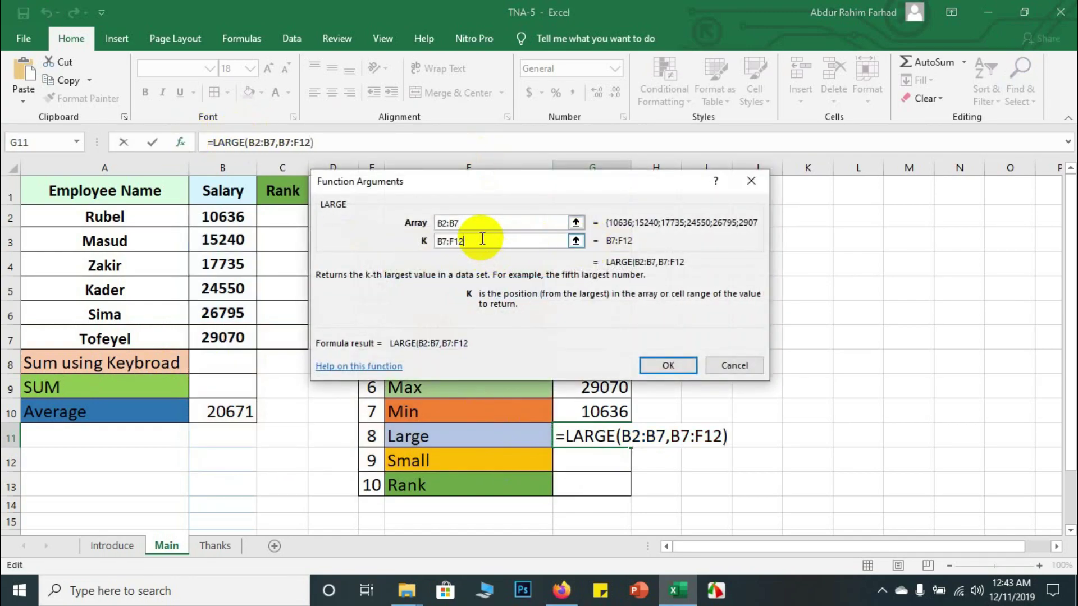
{"action": "key", "text": "BackSpace"}
{"action": "key", "text": "BackSpace"}
{"action": "key", "text": "BackSpace"}
{"action": "key", "text": "BackSpace"}
{"action": "key", "text": "BackSpace"}
{"action": "key", "text": "BackSpace"}
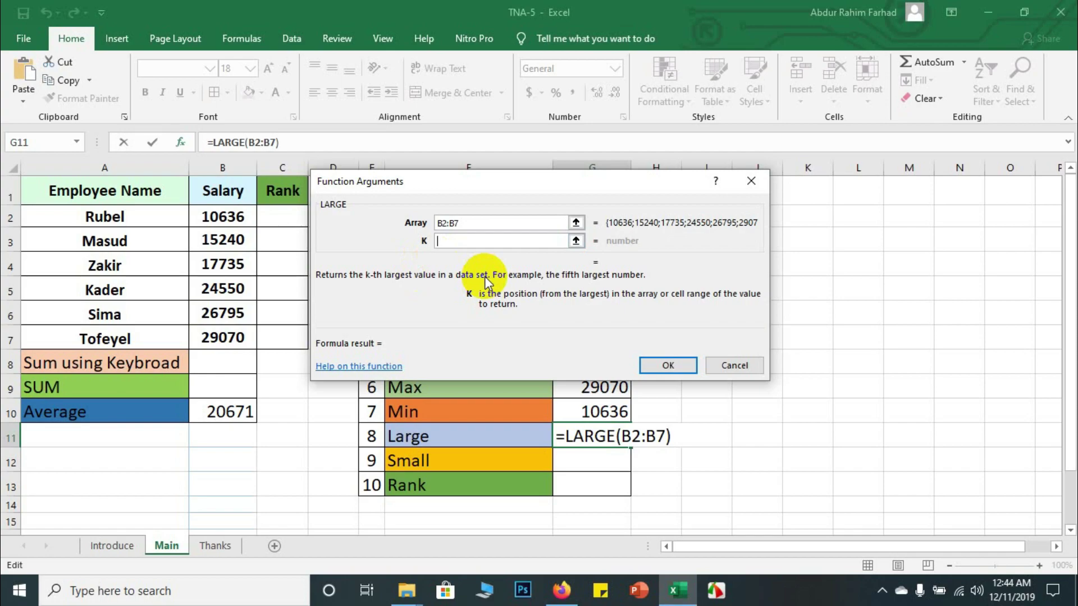
{"action": "type", "text": "1"}
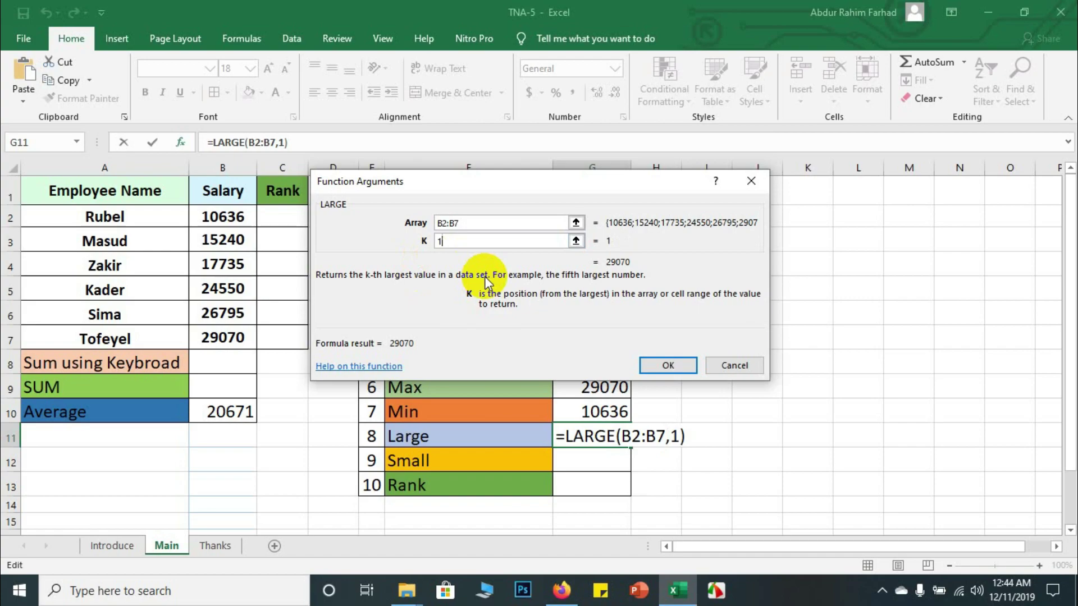
{"action": "left_click", "coordinate": [669, 365]}
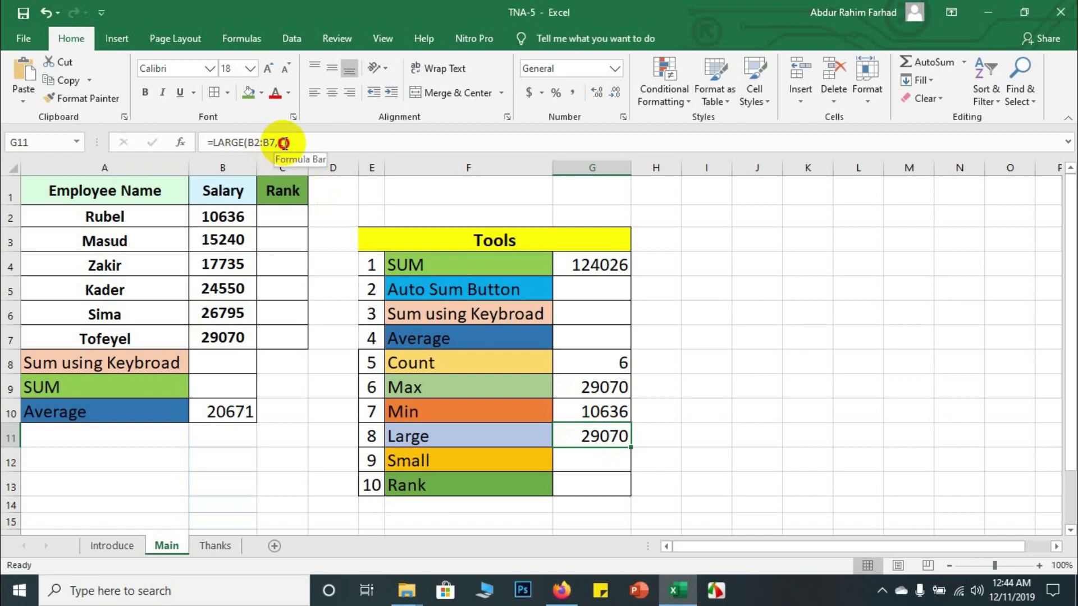
Change the K argument of the LARGE formula in cell G11 to 2.
{"action": "left_click", "coordinate": [283, 143]}
{"action": "key", "text": "BackSpace"}
{"action": "type", "text": "2"}
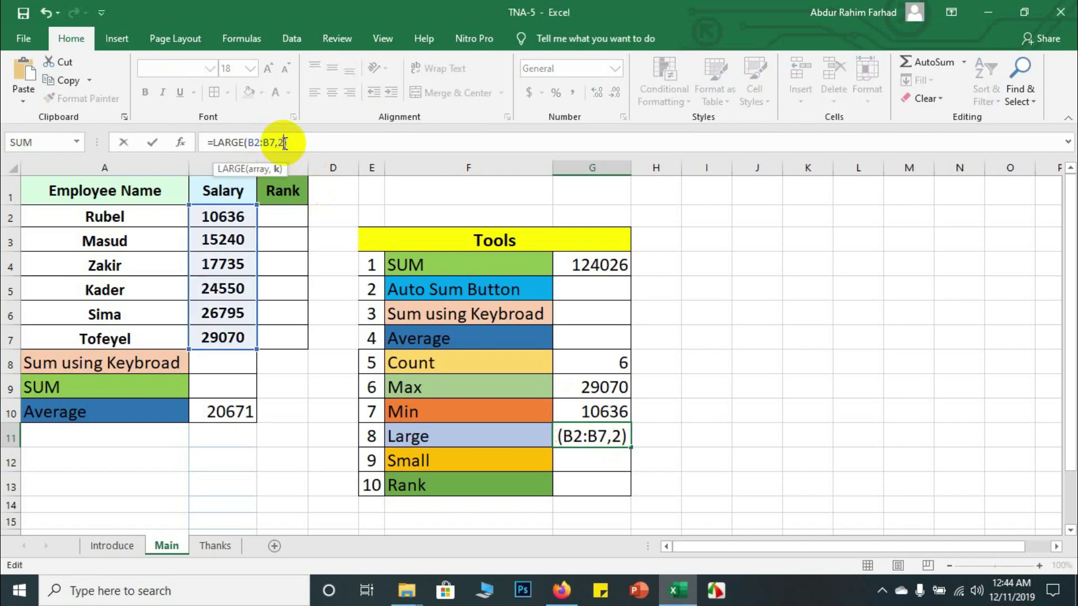
{"action": "key", "text": "Return"}
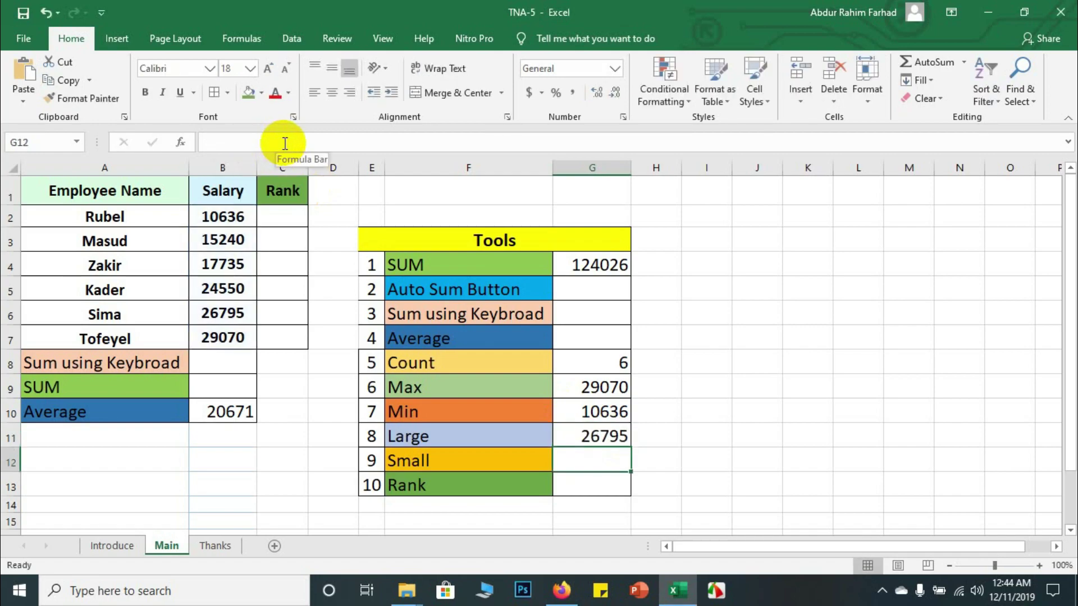
Enter a SMALL formula in cell G12, beside Small in the Tools table, with array B2:B7 and K set to 1.
{"action": "type", "text": "="}
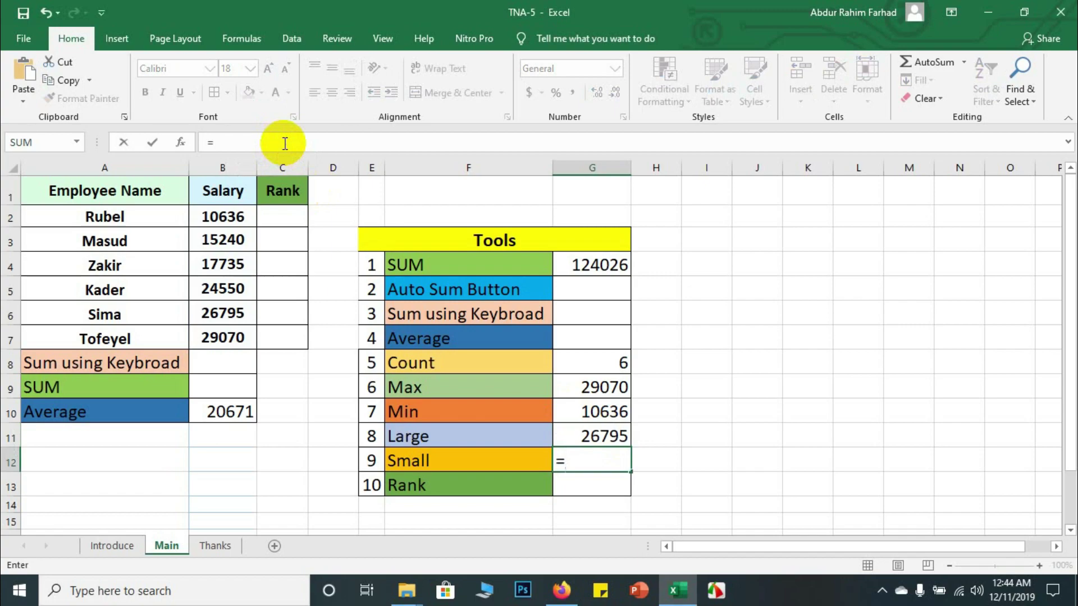
{"action": "type", "text": "sma"}
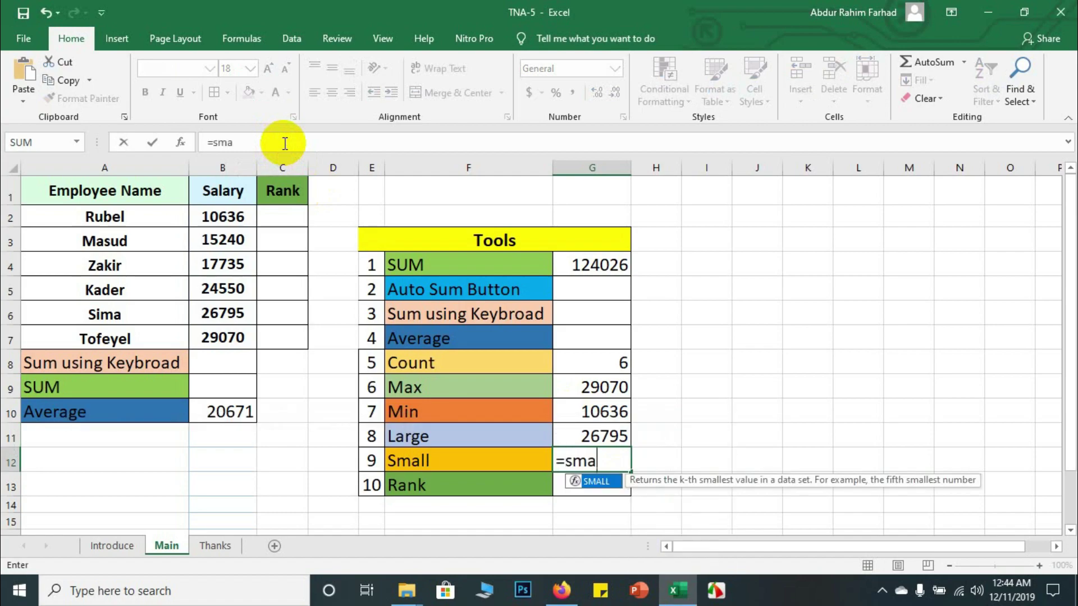
{"action": "double_click", "coordinate": [596, 482]}
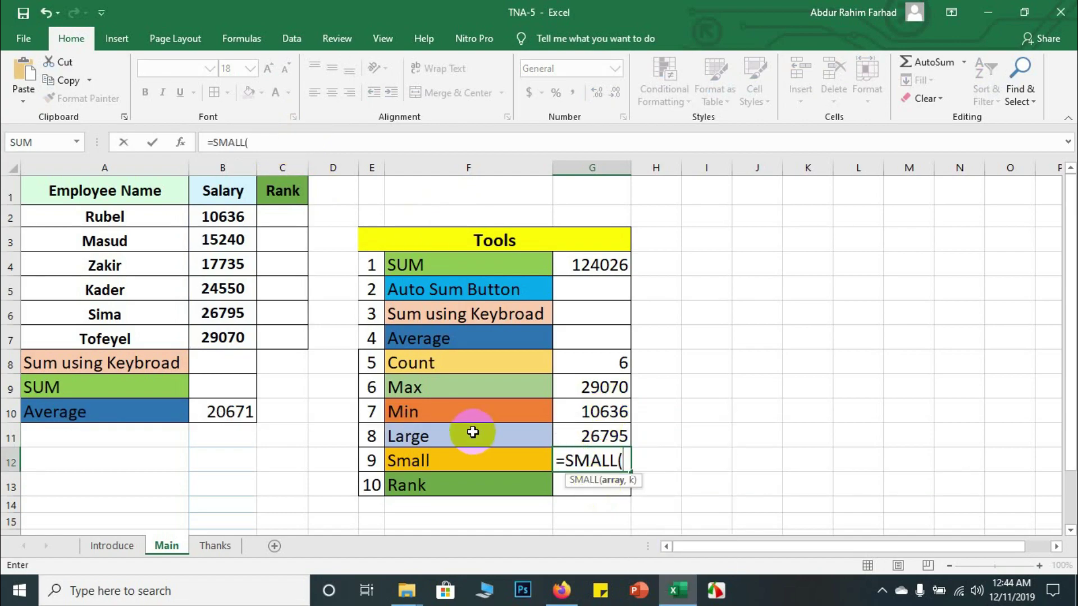
{"action": "left_click", "coordinate": [181, 143]}
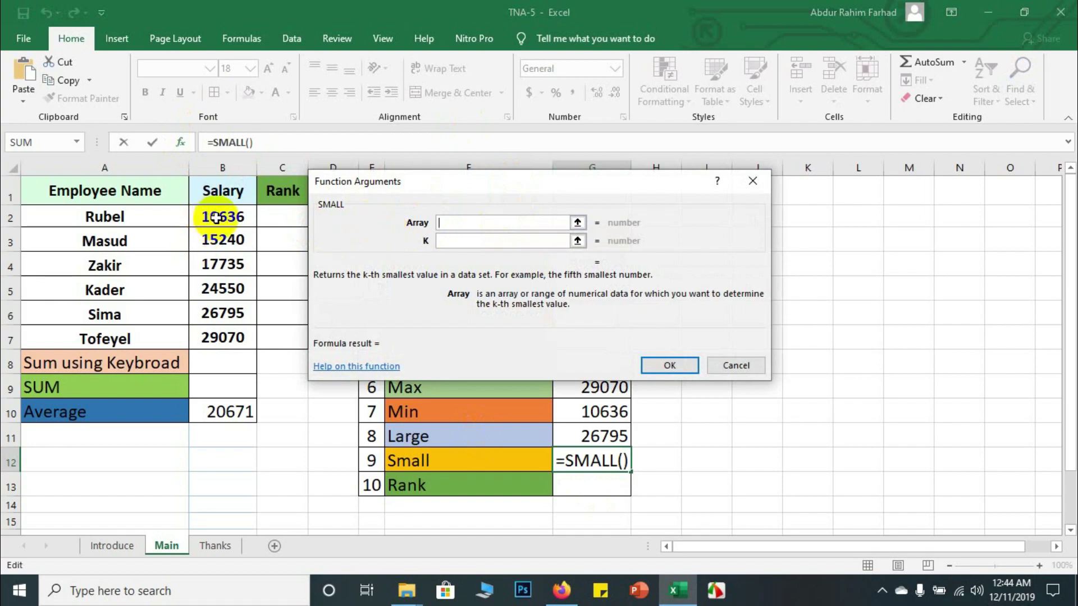
{"action": "left_click_drag", "start_coordinate": [216, 217], "coordinate": [217, 337]}
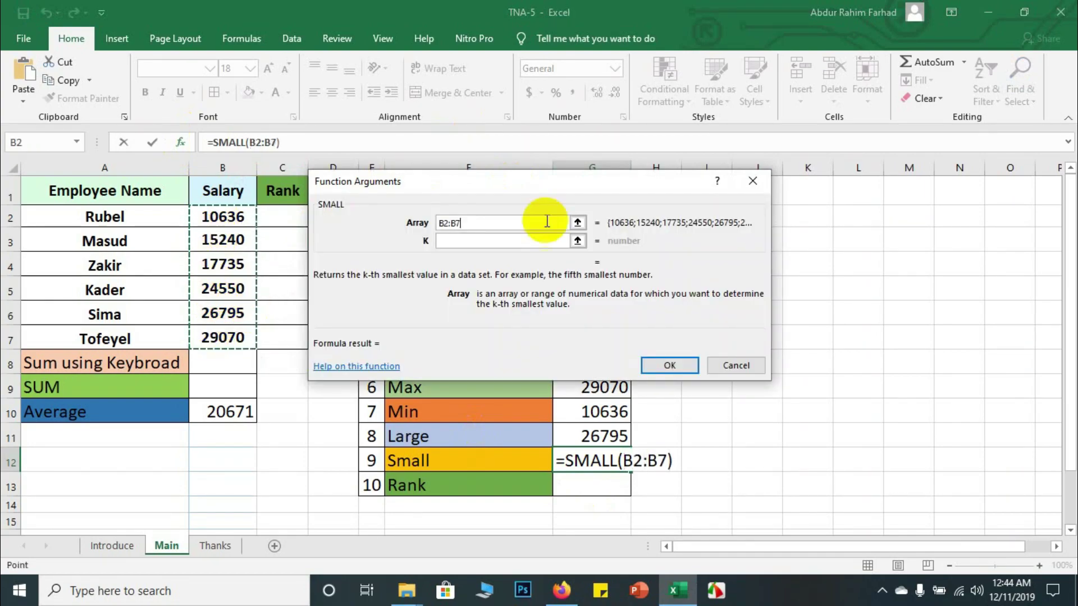
{"action": "left_click", "coordinate": [486, 242]}
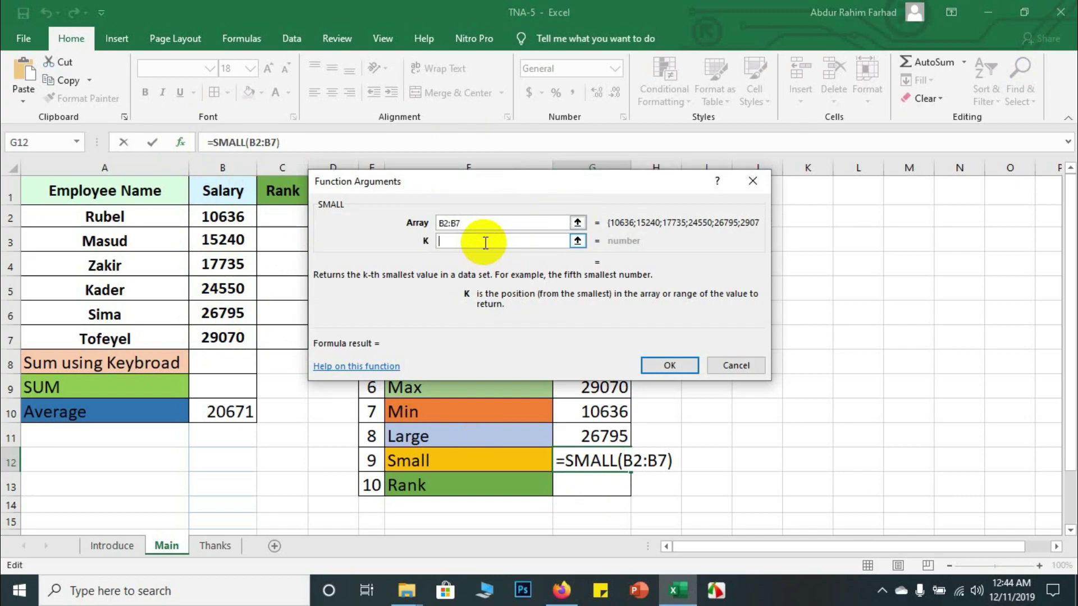
{"action": "type", "text": "1"}
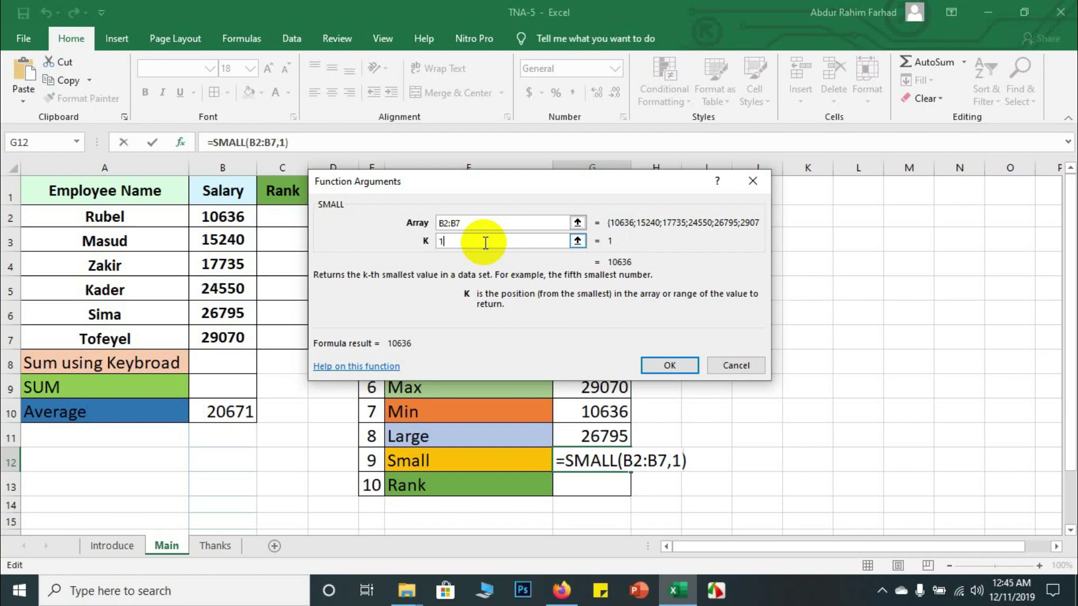
{"action": "left_click", "coordinate": [673, 364]}
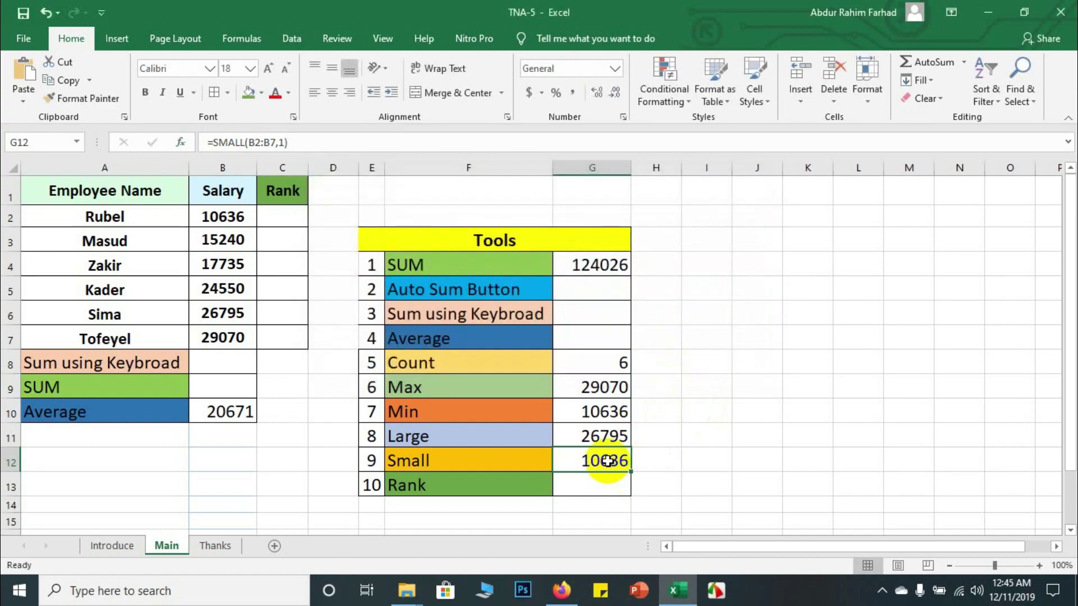
Change the K argument of the SMALL formula in cell G12 to 2.
{"action": "left_click", "coordinate": [283, 142]}
{"action": "type", "text": ",2"}
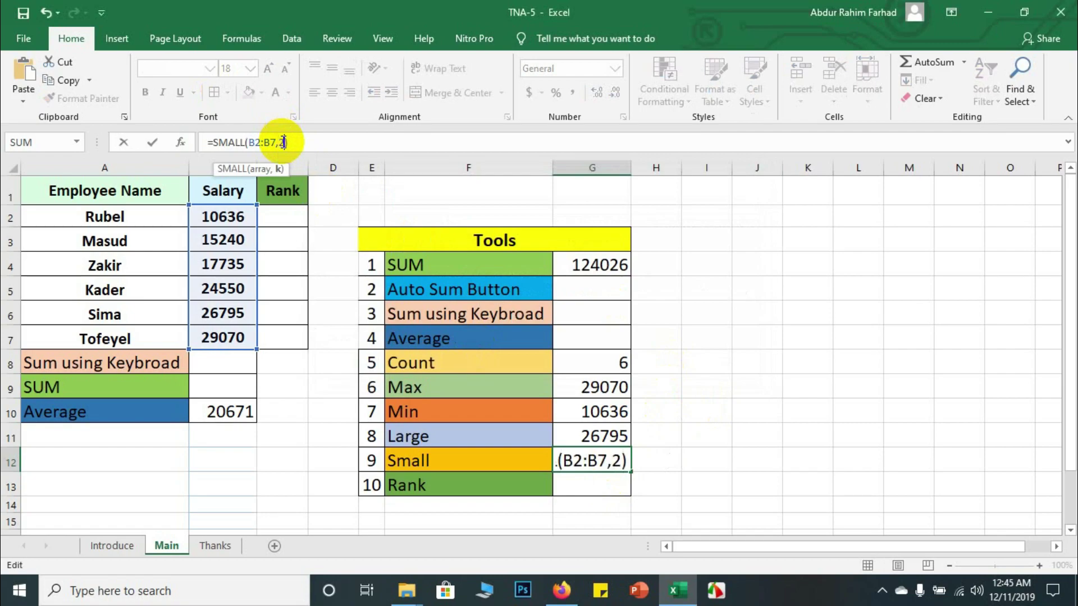
{"action": "key", "text": "Return"}
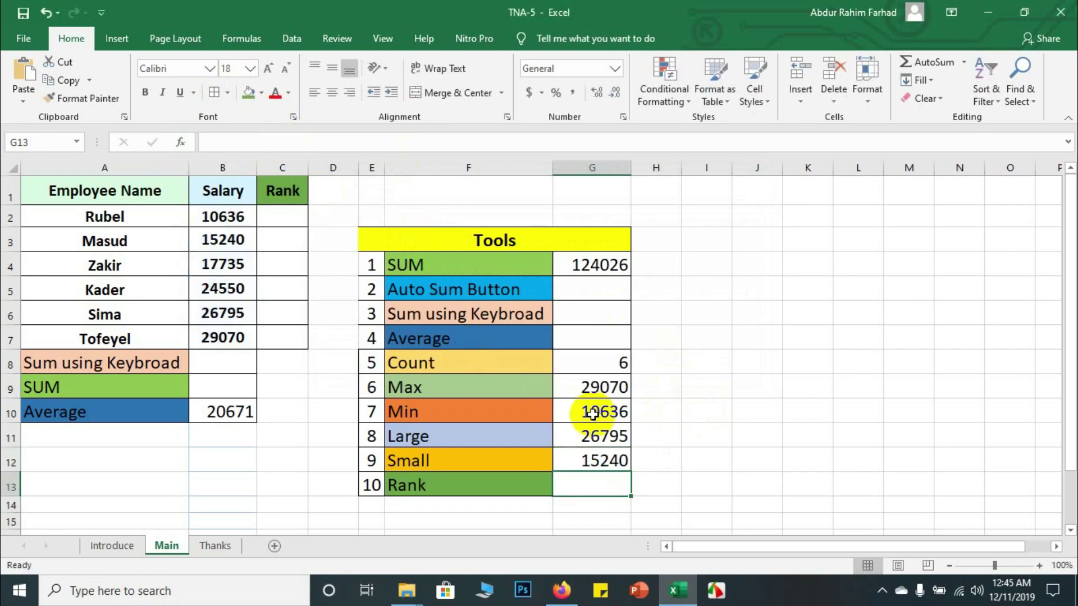
Set the K argument of the SMALL formula in cell G12 to 3.
{"action": "left_click", "coordinate": [590, 461]}
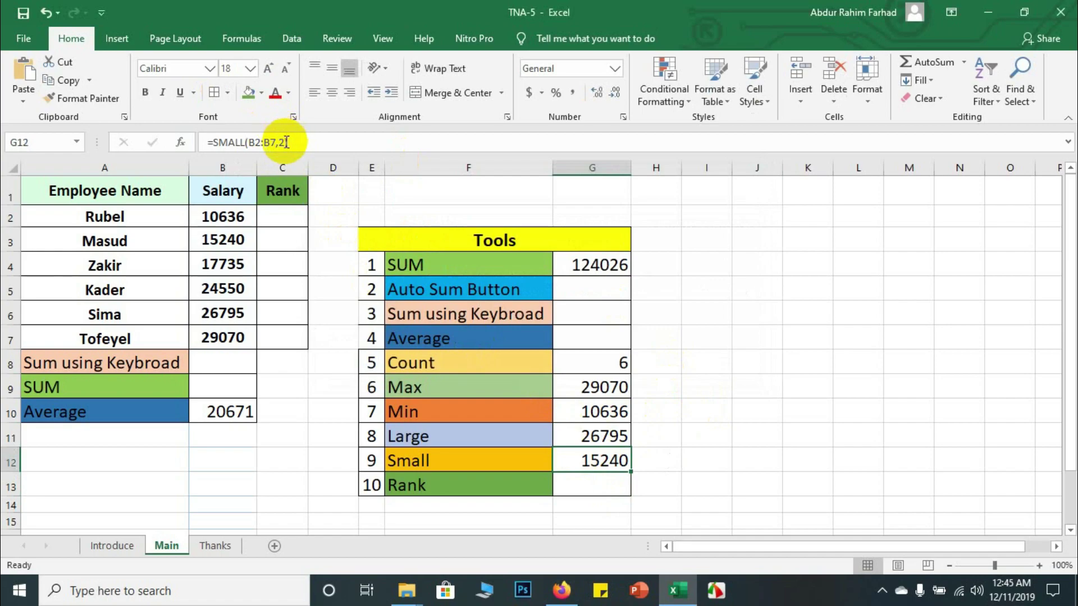
{"action": "left_click", "coordinate": [287, 142]}
{"action": "key", "text": "BackSpace"}
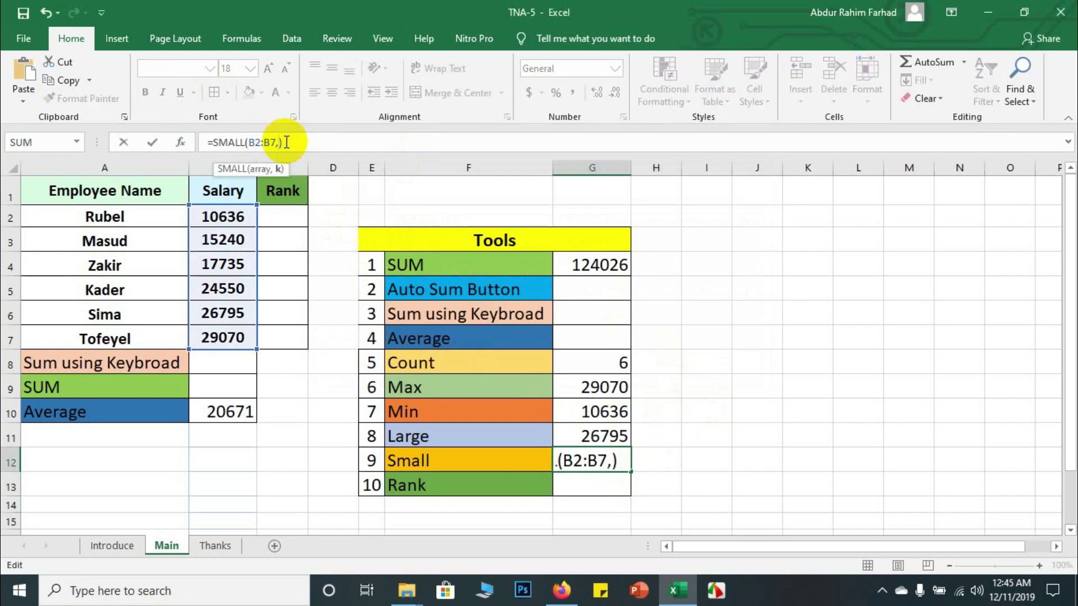
{"action": "type", "text": "3"}
{"action": "key", "text": "Return"}
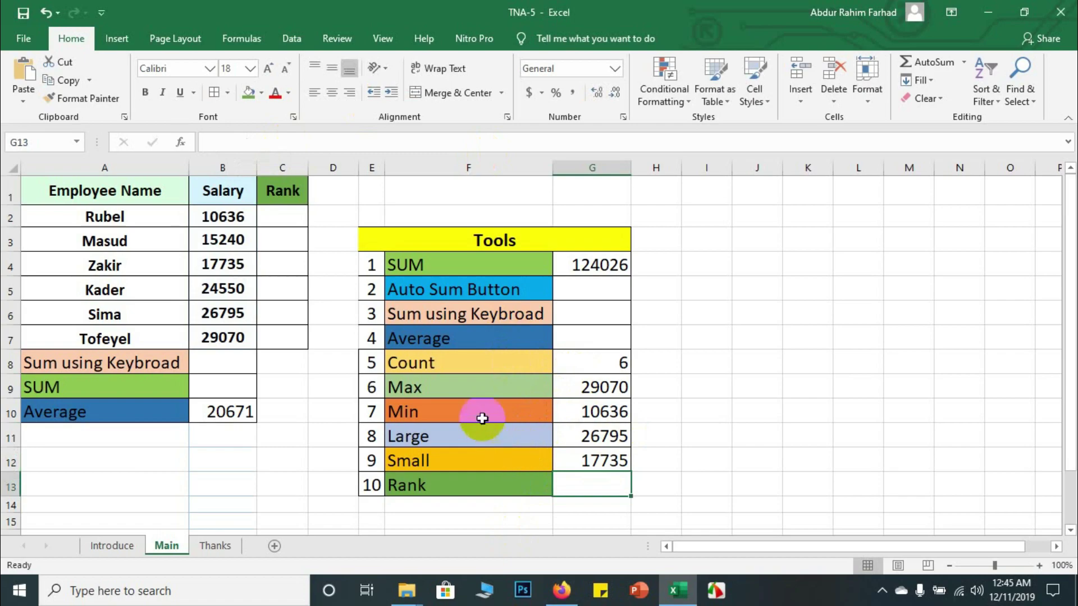
{"action": "left_click", "coordinate": [289, 208]}
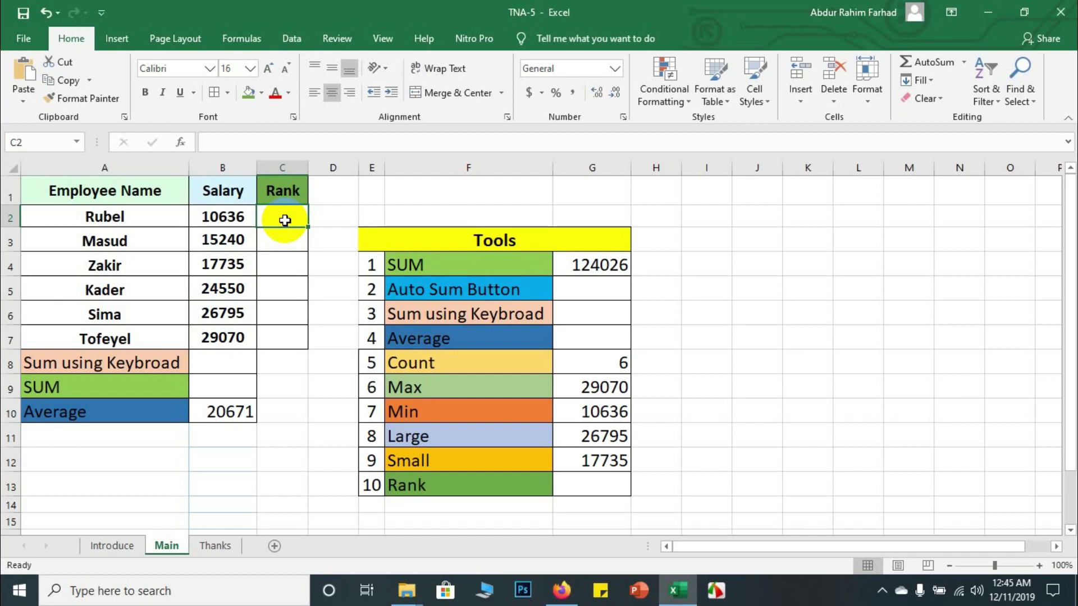
{"action": "type", "text": "="}
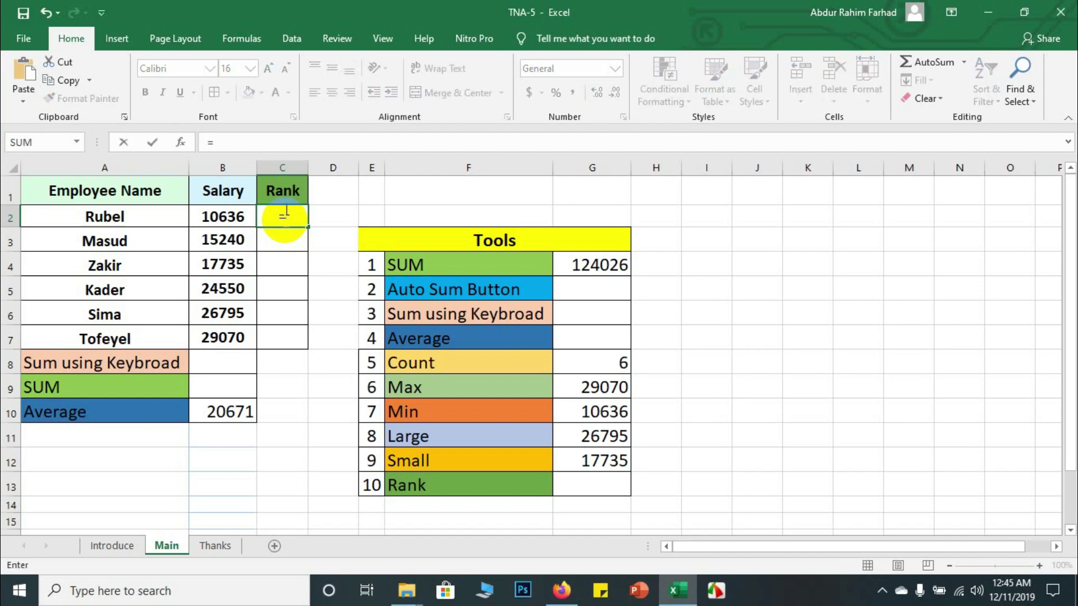
{"action": "type", "text": "rank"}
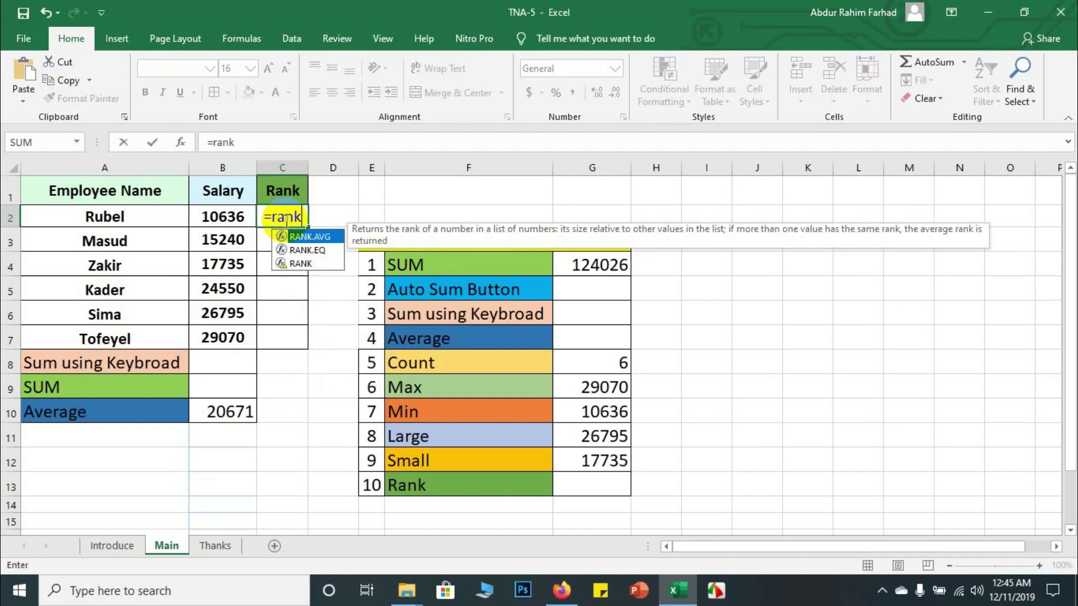
{"action": "double_click", "coordinate": [299, 263]}
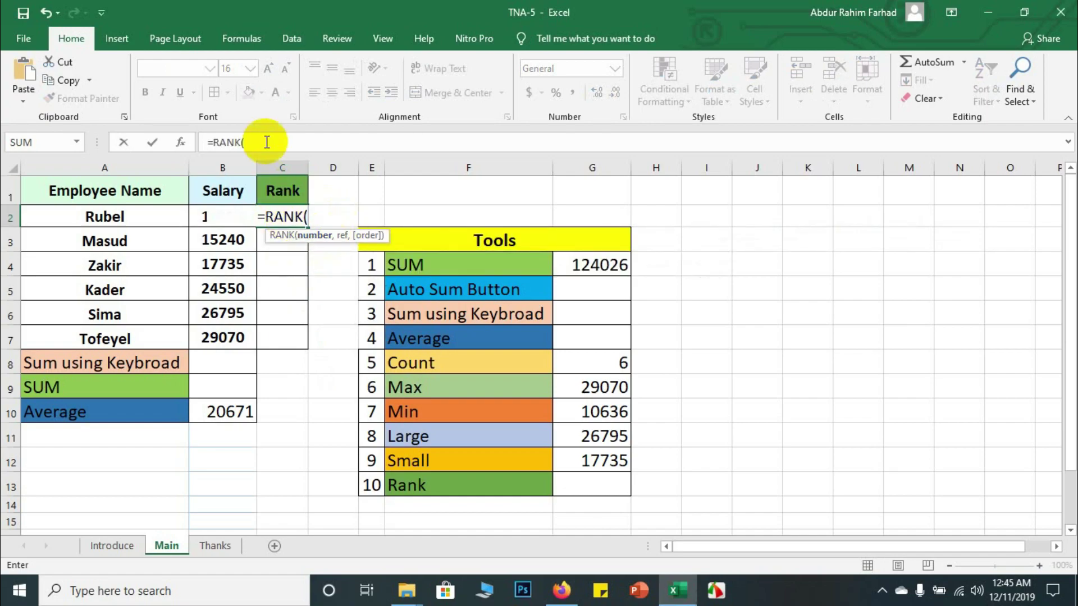
{"action": "left_click", "coordinate": [180, 142]}
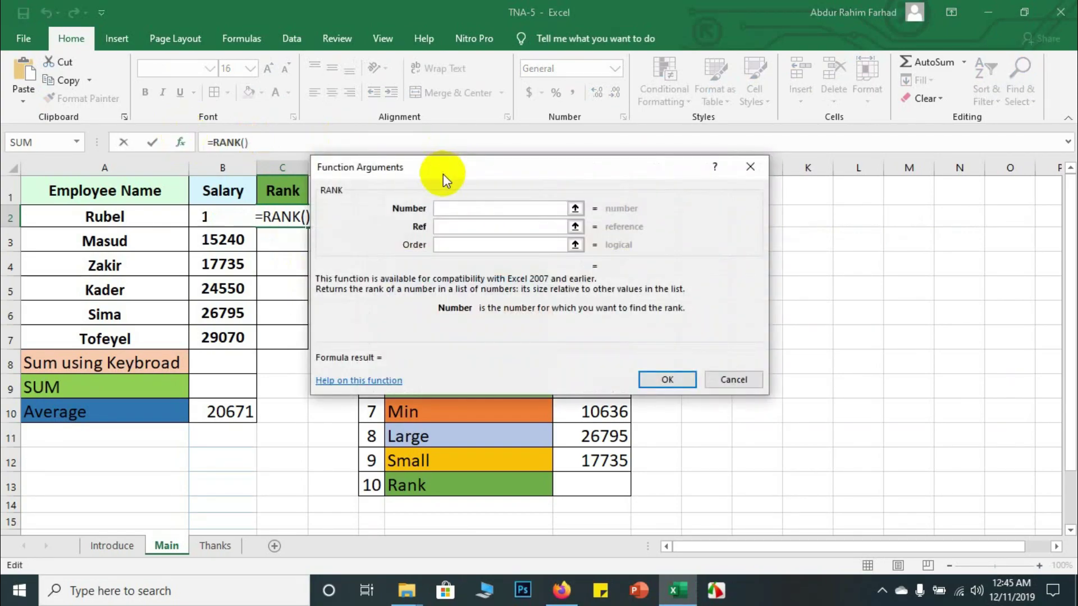
{"action": "left_click_drag", "start_coordinate": [443, 174], "coordinate": [650, 154]}
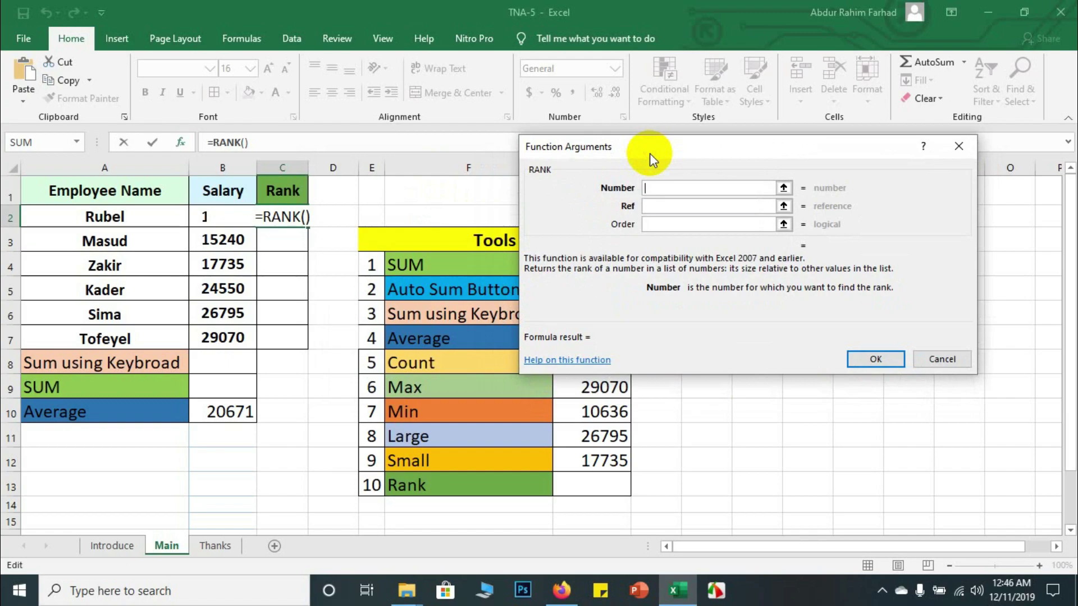
{"action": "left_click", "coordinate": [959, 146]}
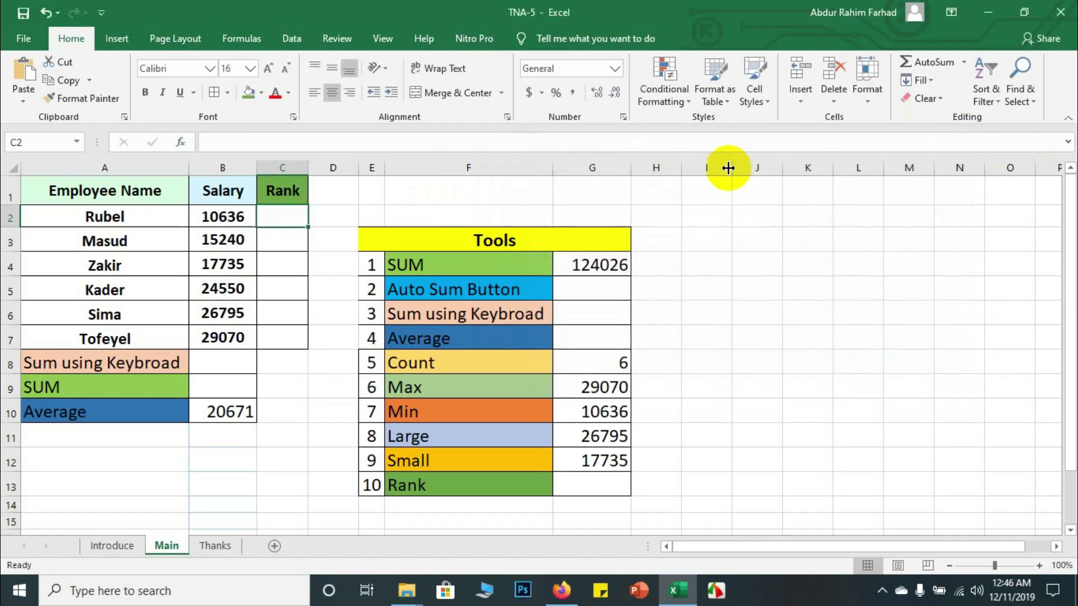
Start a RANK formula in cell C2, in the first employee's row, with cell G10 as its number argument.
{"action": "type", "text": "=ran"}
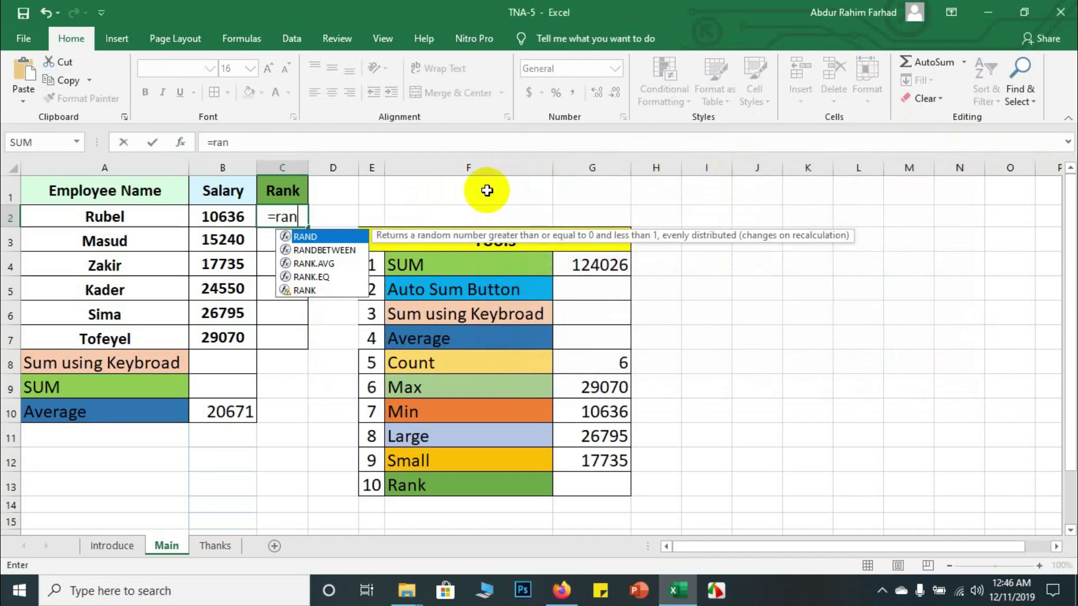
{"action": "type", "text": "k"}
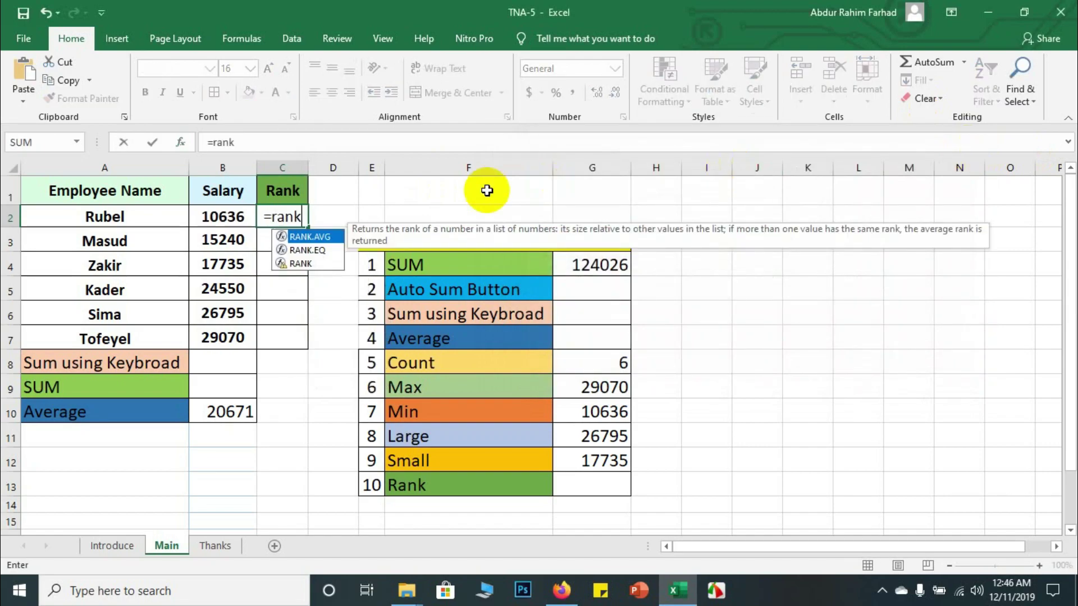
{"action": "double_click", "coordinate": [303, 263]}
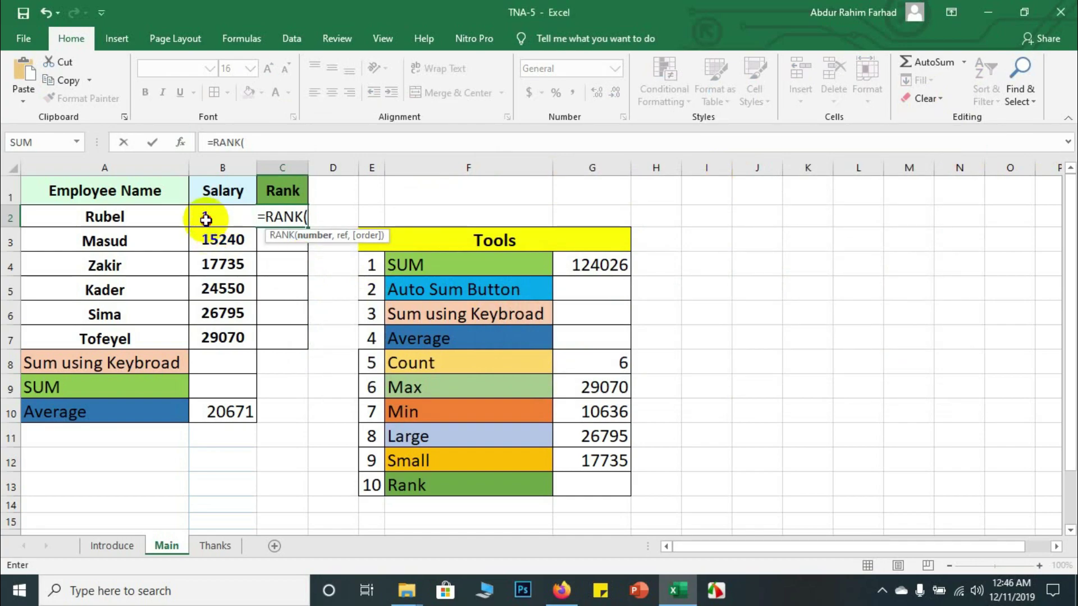
{"action": "left_click", "coordinate": [206, 220]}
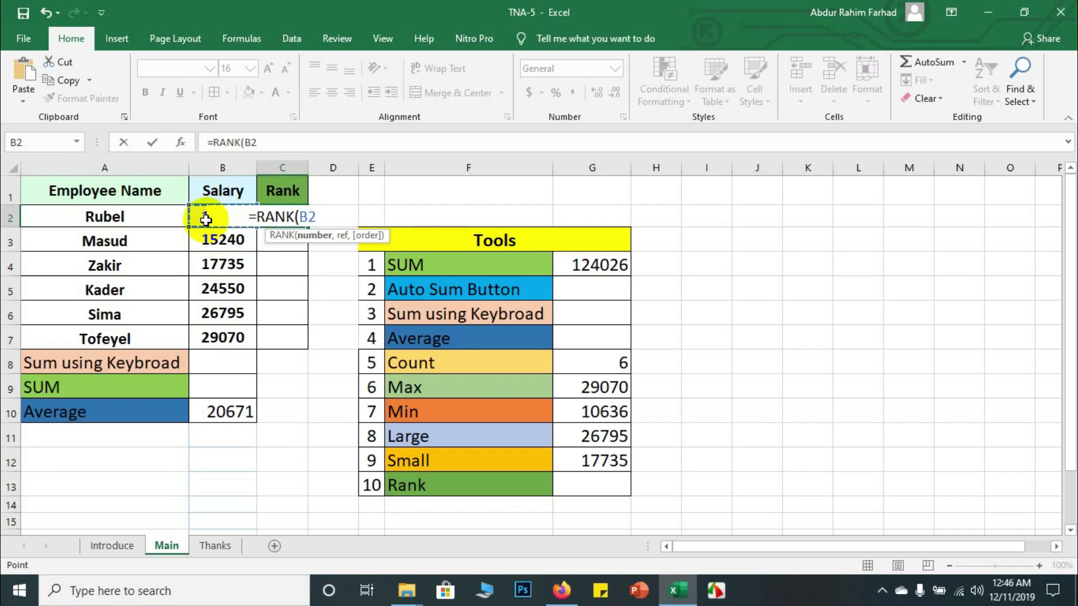
{"action": "left_click", "coordinate": [266, 144]}
{"action": "key", "text": "BackSpace"}
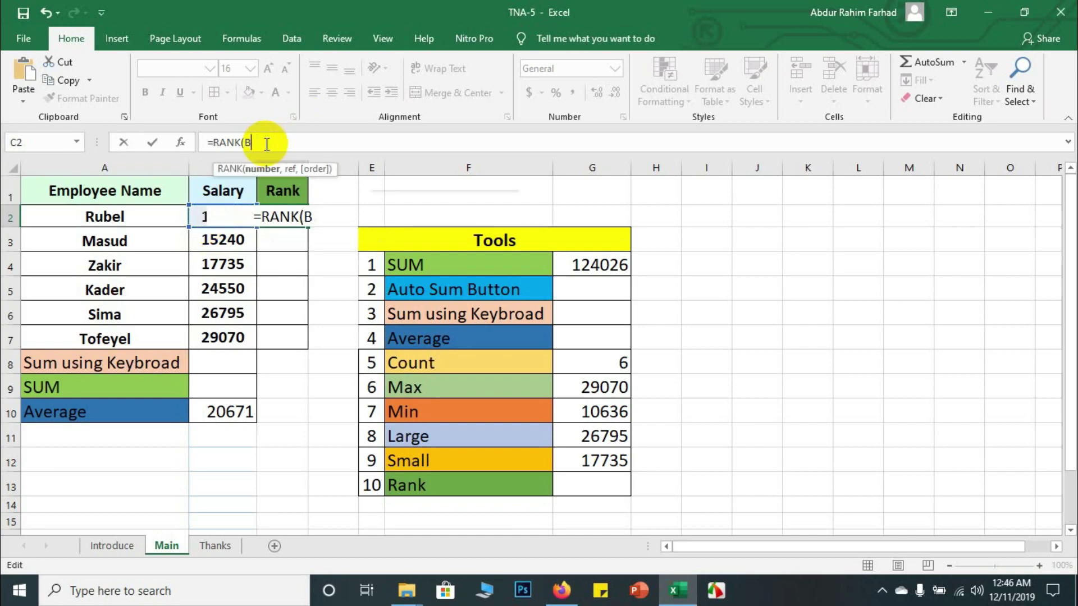
{"action": "key", "text": "BackSpace"}
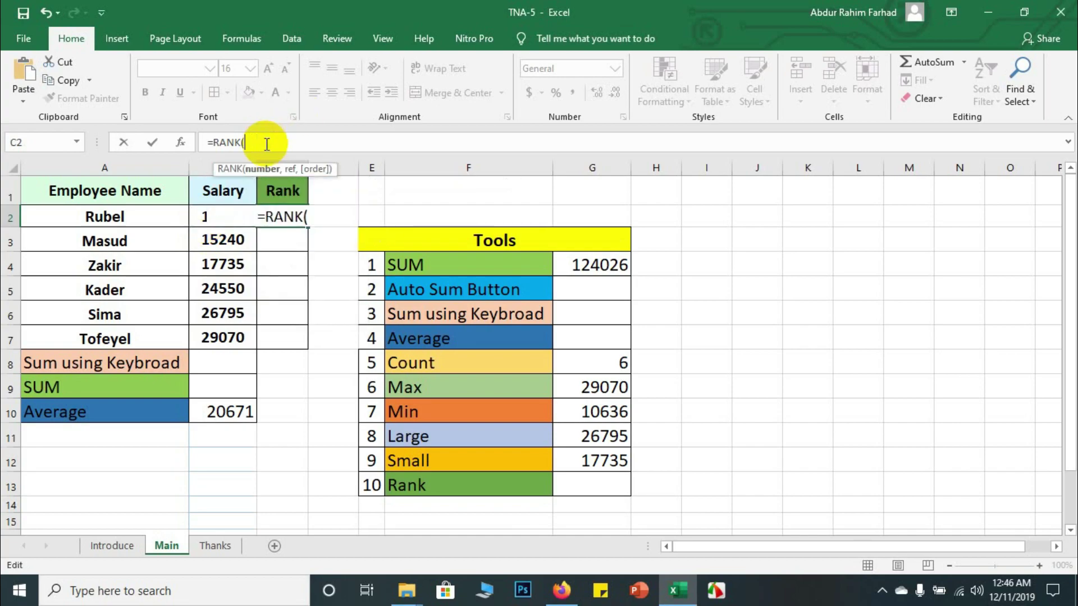
{"action": "left_click", "coordinate": [594, 415]}
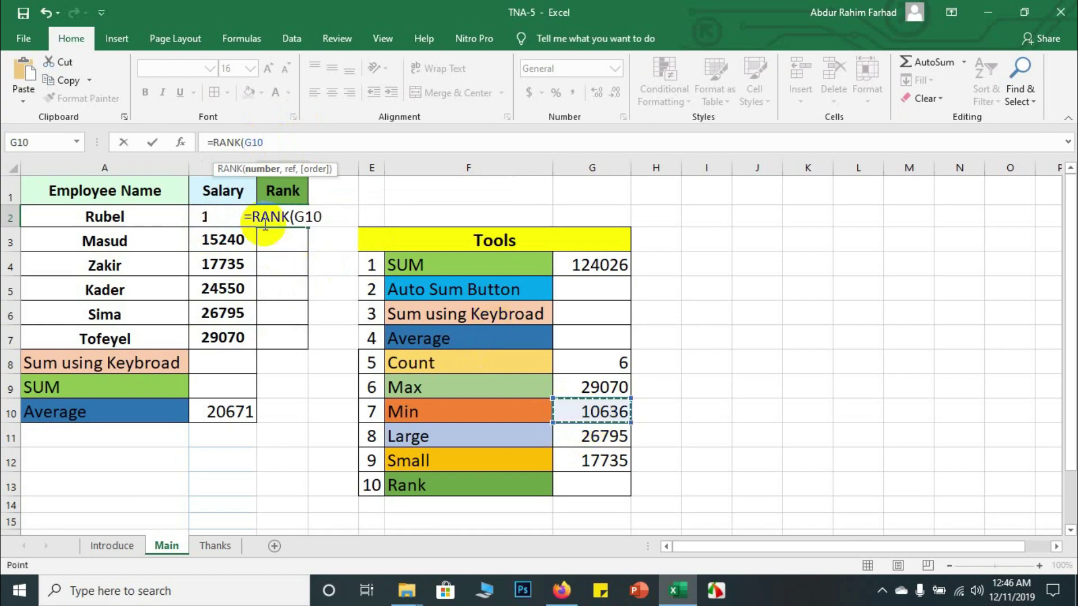
{"action": "type", "text": ","}
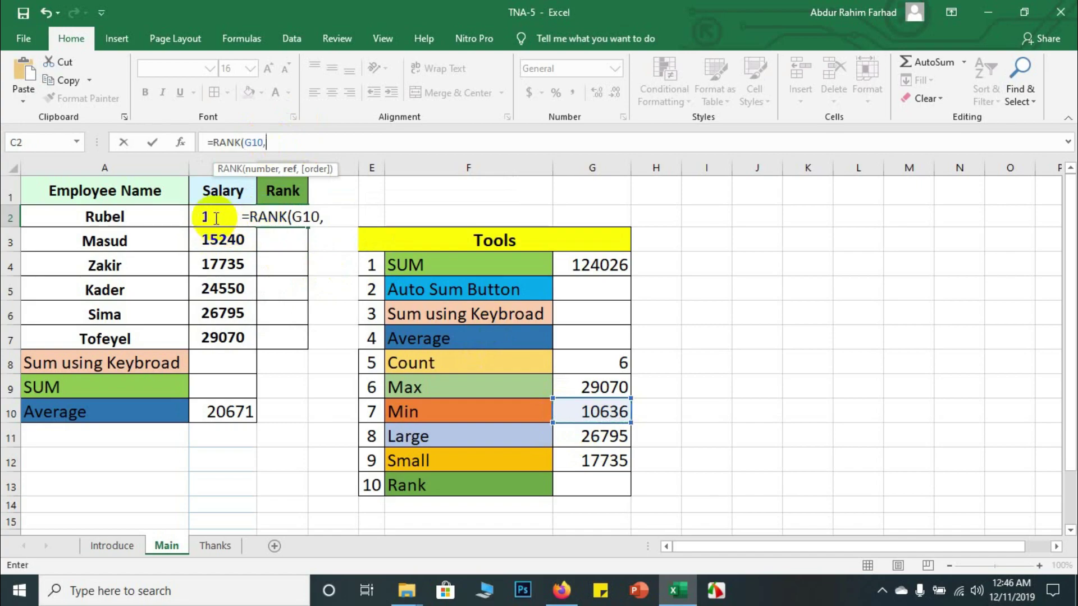
Set the Ref argument of the RANK formula in cell C2 to the salary range B2:B7.
{"action": "key", "text": "F2"}
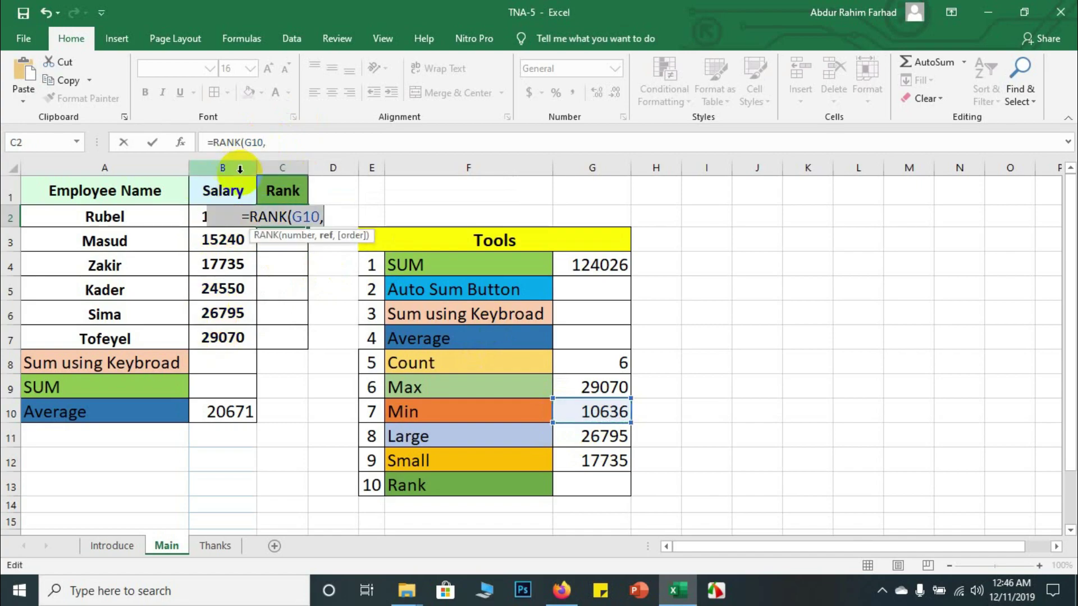
{"action": "left_click", "coordinate": [270, 141]}
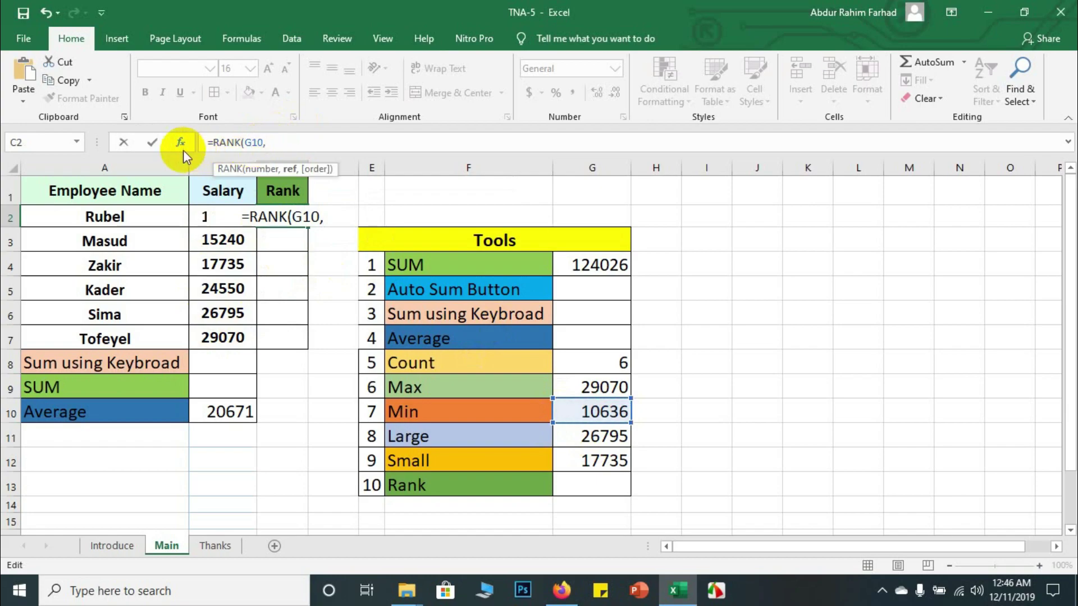
{"action": "left_click", "coordinate": [181, 144]}
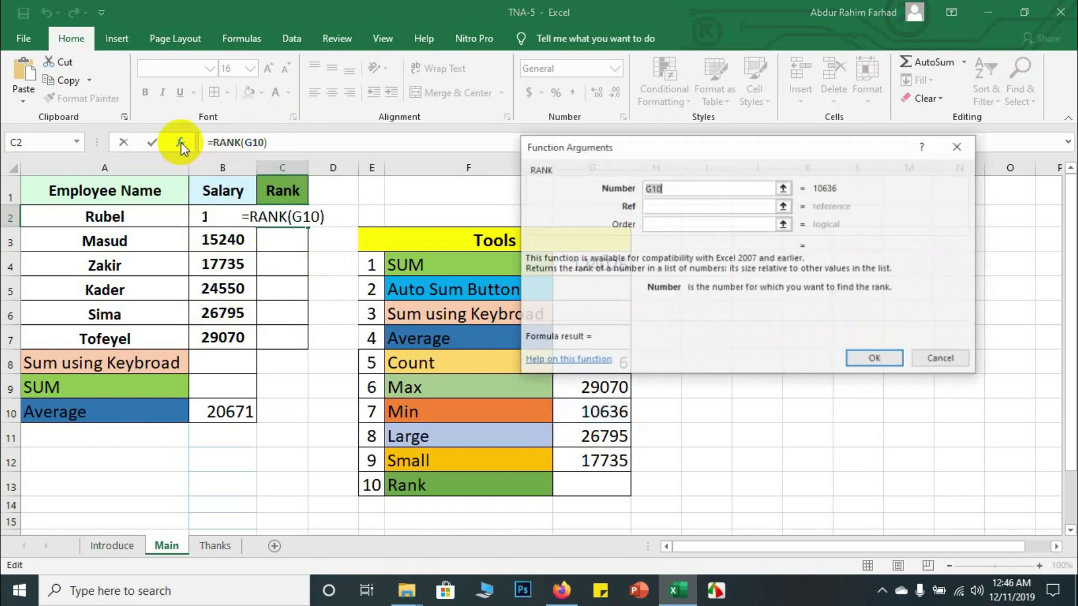
{"action": "left_click", "coordinate": [653, 206]}
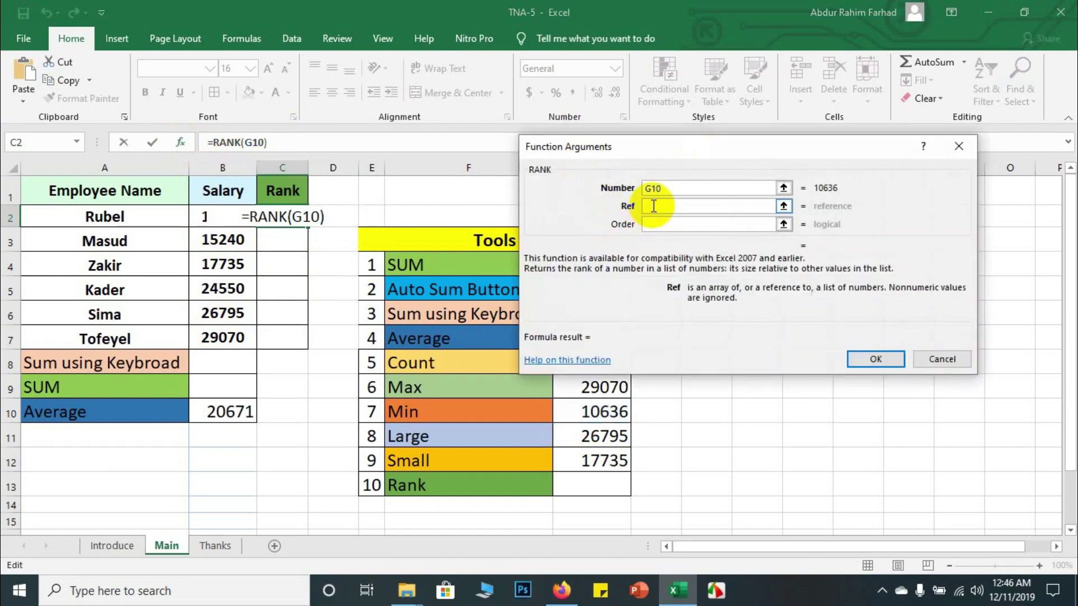
{"action": "left_click_drag", "start_coordinate": [216, 215], "coordinate": [215, 338]}
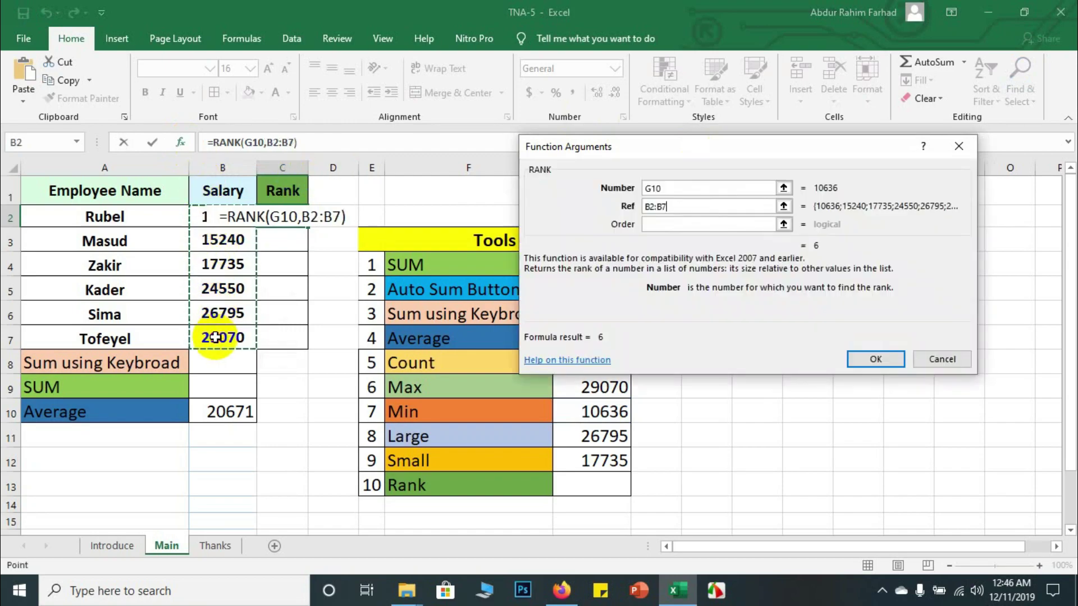
Set the Order argument of the RANK formula in cell C2 to 0 and confirm the formula.
{"action": "left_click", "coordinate": [707, 225]}
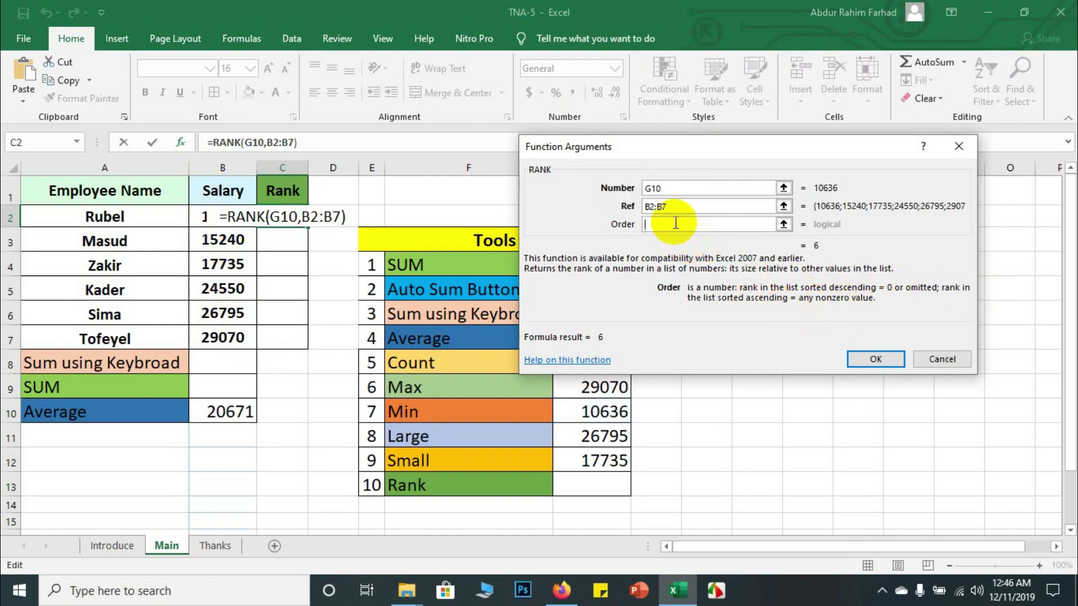
{"action": "type", "text": "0"}
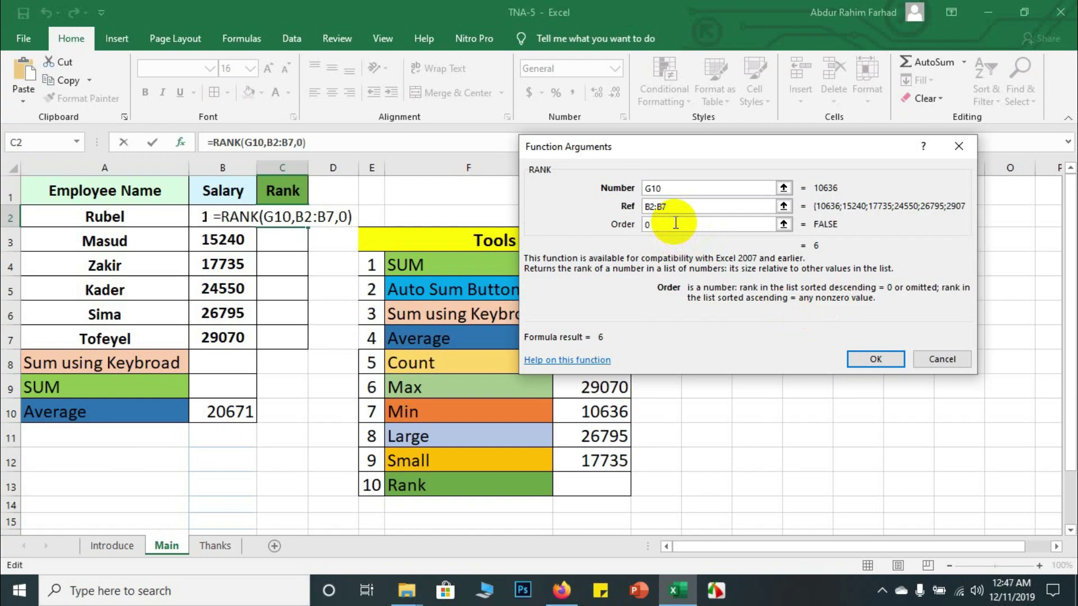
{"action": "key", "text": "BackSpace"}
{"action": "type", "text": "1"}
{"action": "key", "text": "BackSpace"}
{"action": "type", "text": "0"}
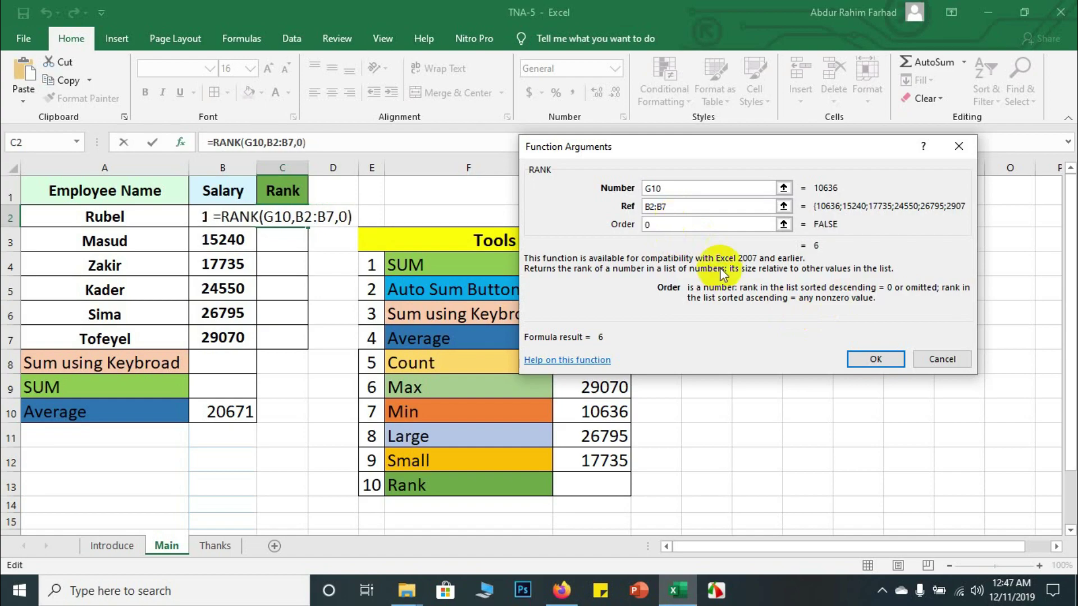
{"action": "left_click", "coordinate": [863, 356]}
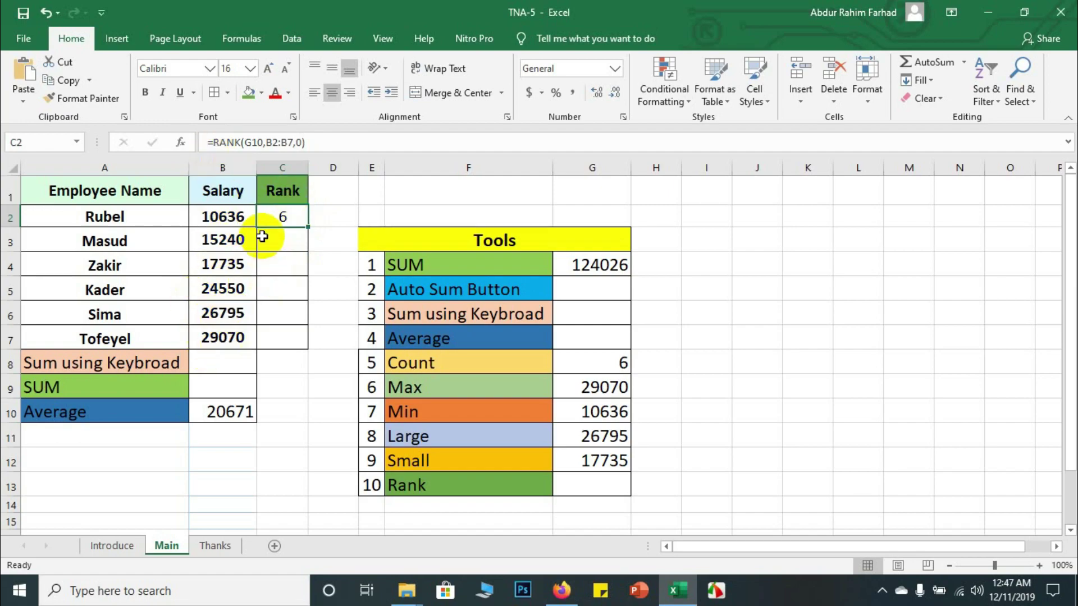
Replace the number argument of the RANK formula in cell C2 with the salary cell B2.
{"action": "left_click", "coordinate": [252, 137]}
{"action": "left_click_drag", "start_coordinate": [264, 141], "coordinate": [248, 138]}
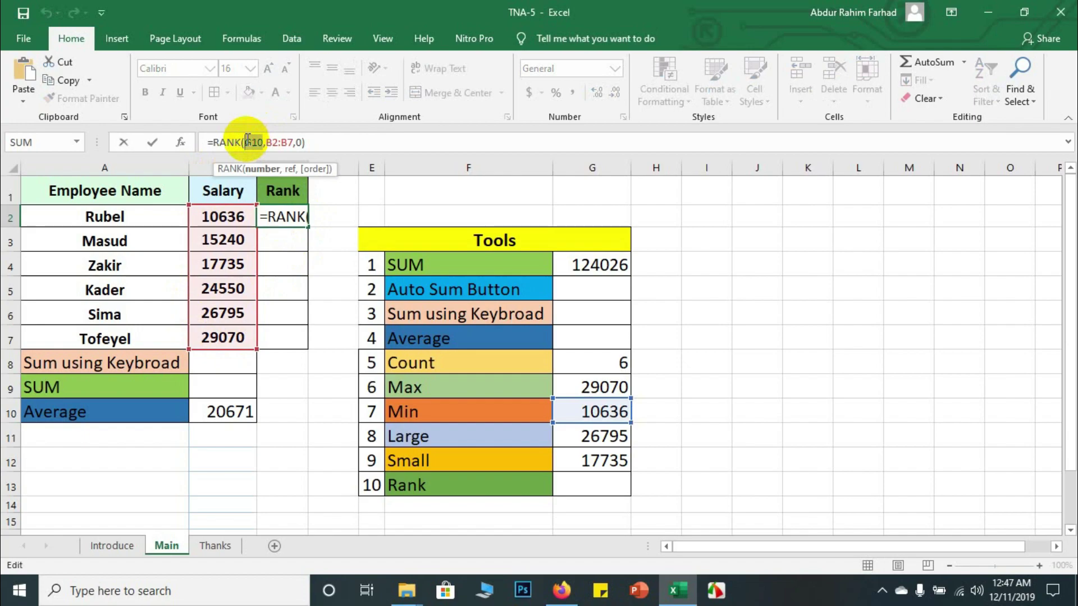
{"action": "left_click", "coordinate": [220, 224]}
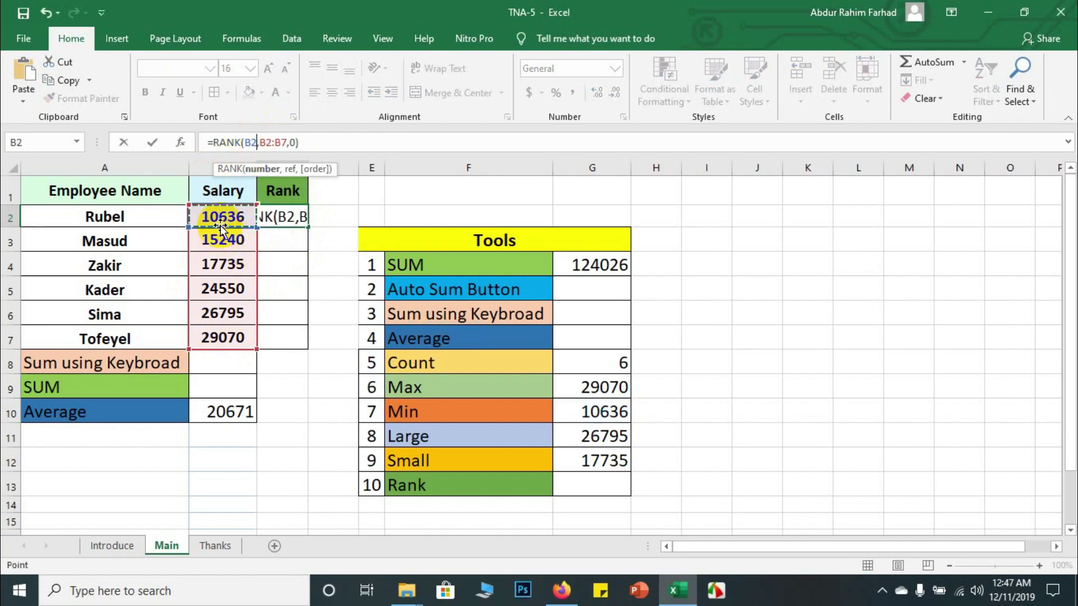
{"action": "key", "text": "Return"}
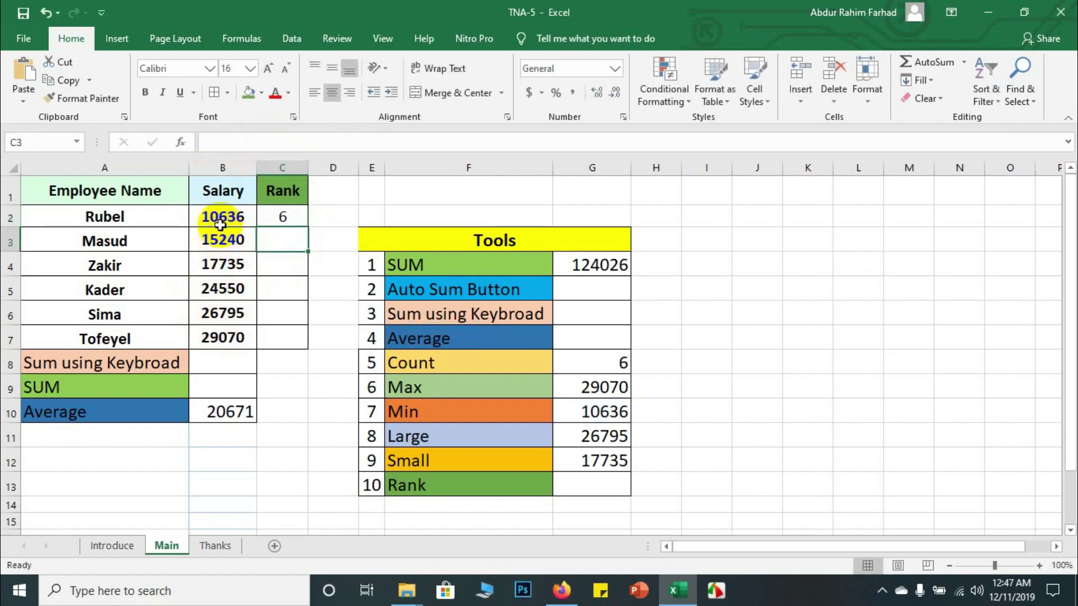
Make the Ref range of the RANK formula in cell C2 absolute as $B$2:$B$7.
{"action": "left_click", "coordinate": [275, 217]}
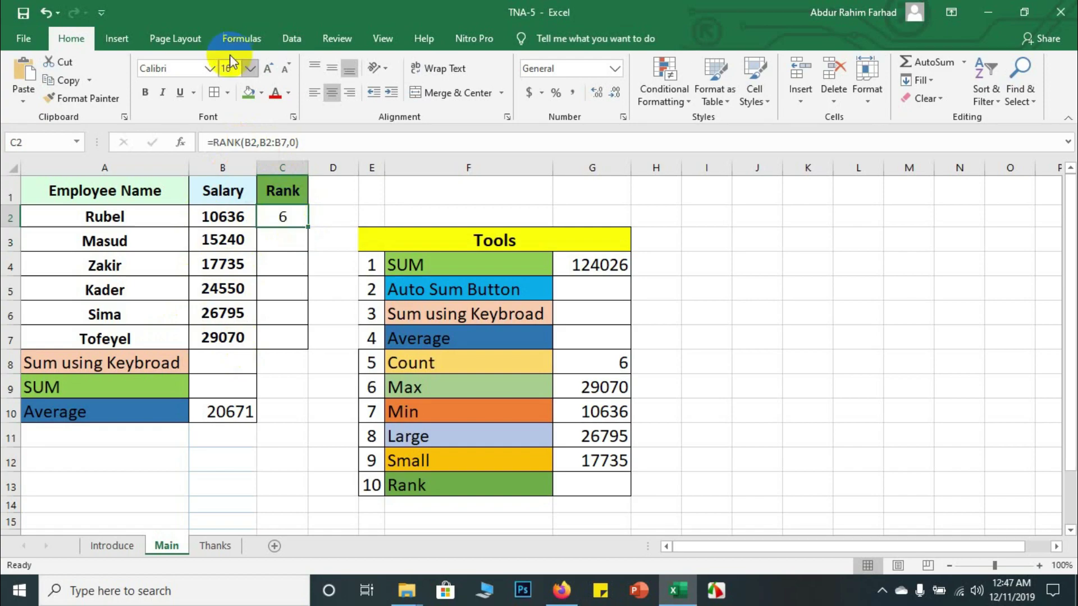
{"action": "left_click", "coordinate": [182, 141]}
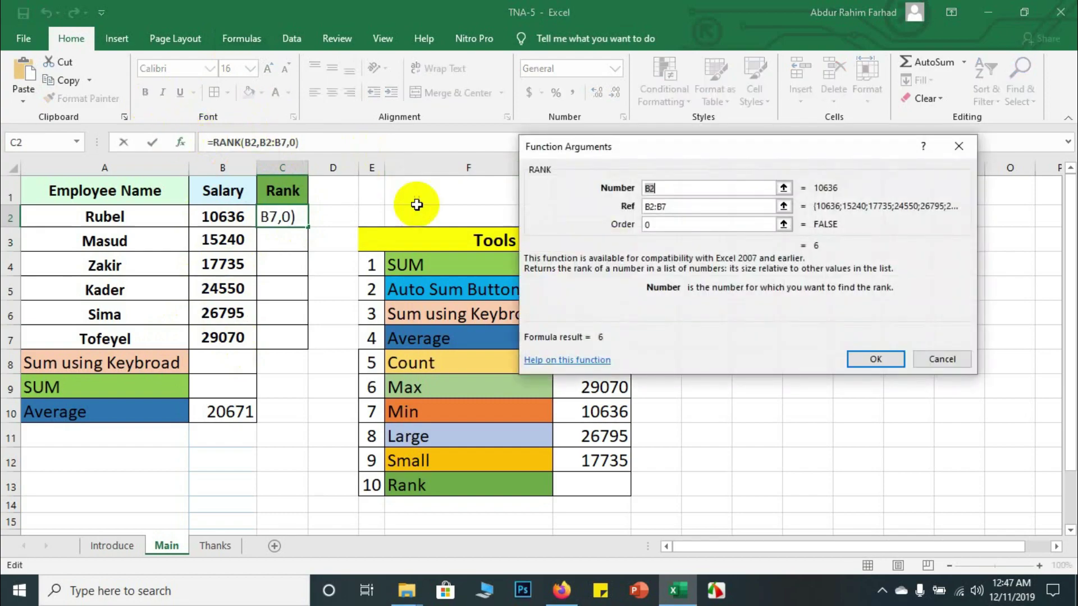
{"action": "left_click", "coordinate": [676, 207]}
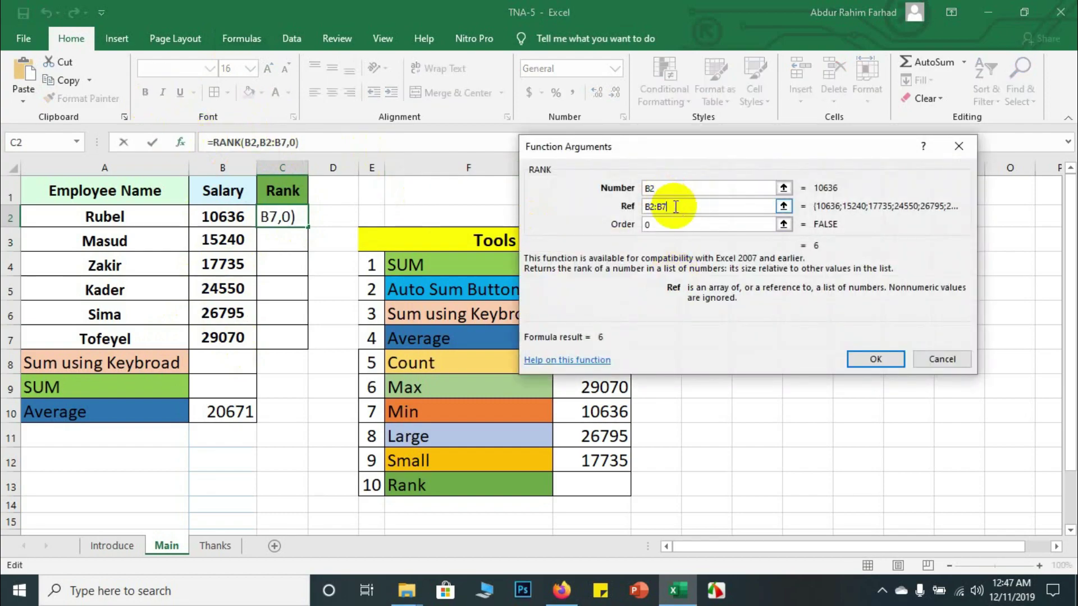
{"action": "left_click_drag", "start_coordinate": [676, 207], "coordinate": [641, 207]}
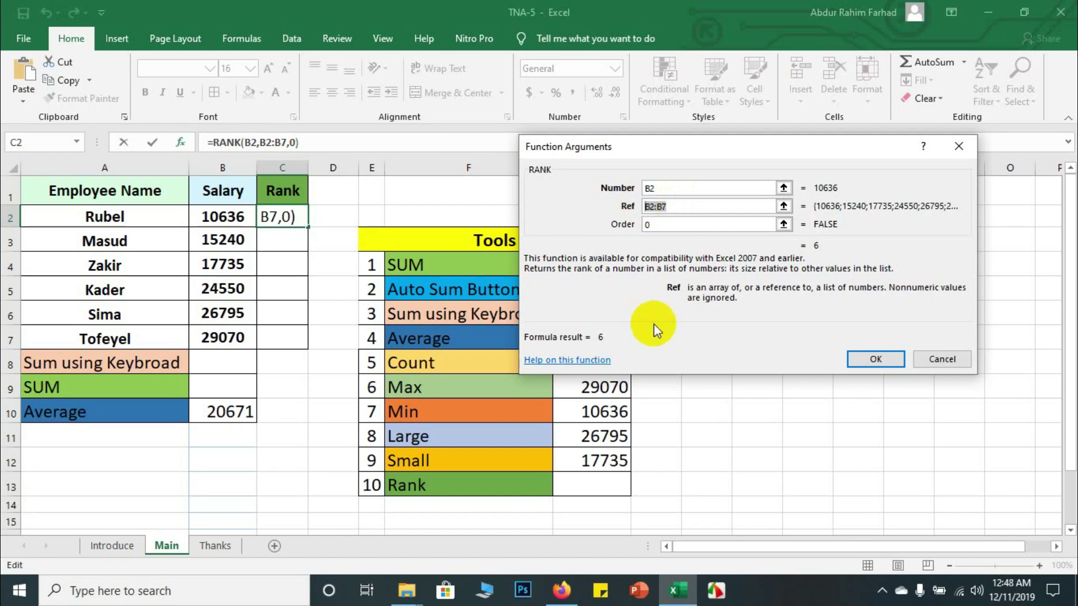
{"action": "key", "text": "F4"}
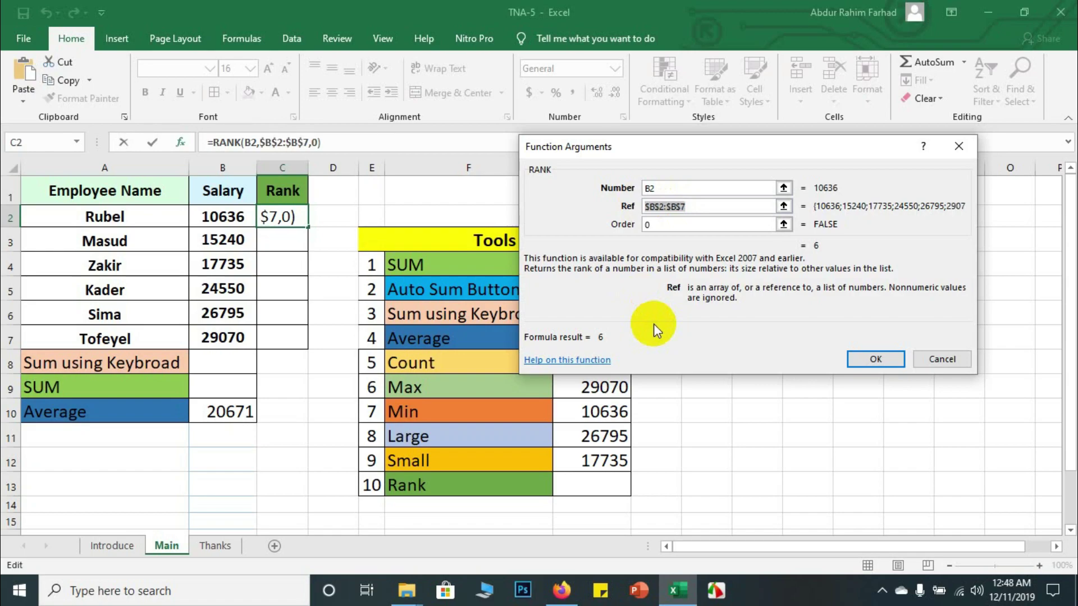
{"action": "left_click", "coordinate": [697, 207]}
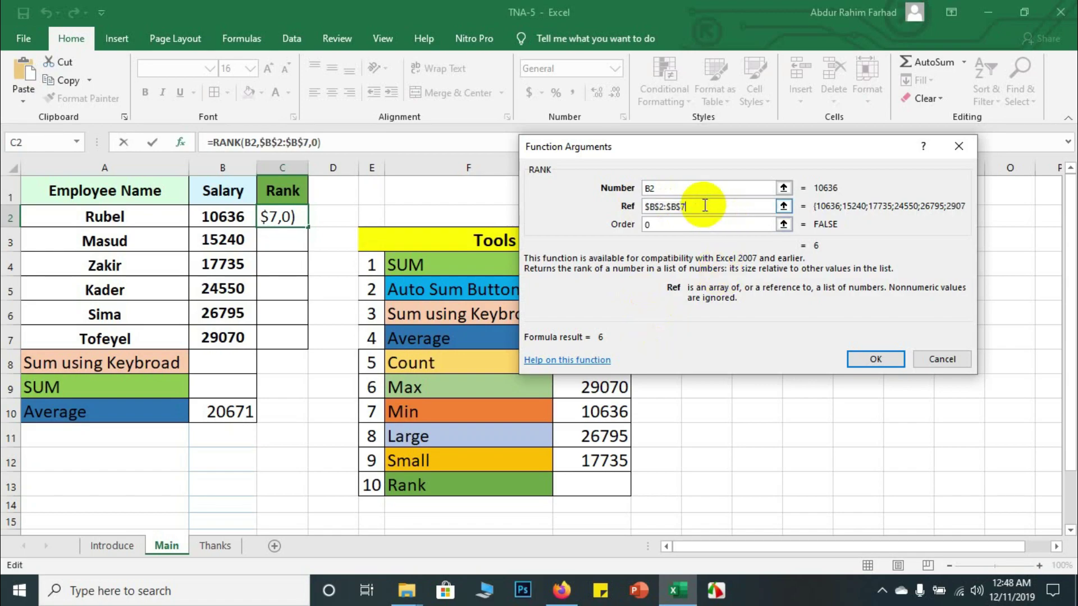
{"action": "left_click", "coordinate": [868, 360]}
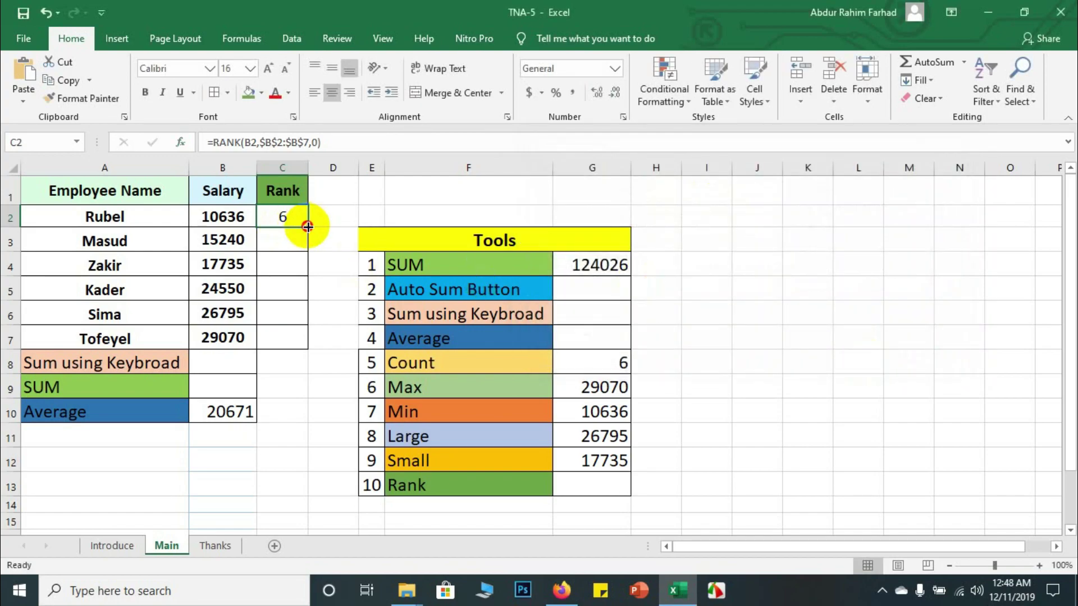
Copy the RANK formula from cell C2 down the Rank column through C7.
{"action": "left_click_drag", "start_coordinate": [307, 227], "coordinate": [310, 347]}
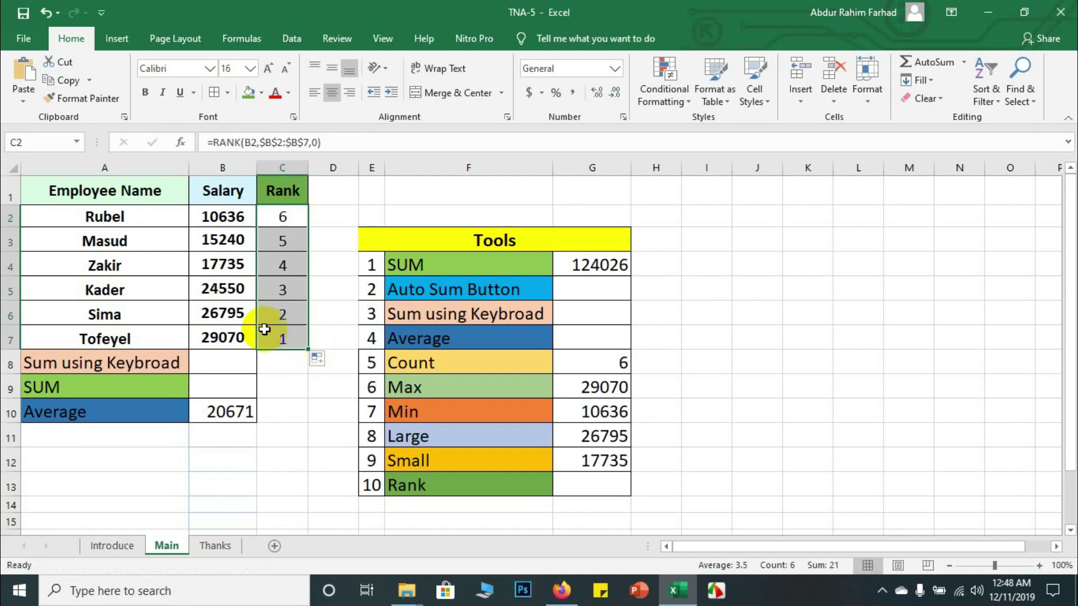
{"action": "left_click", "coordinate": [239, 339]}
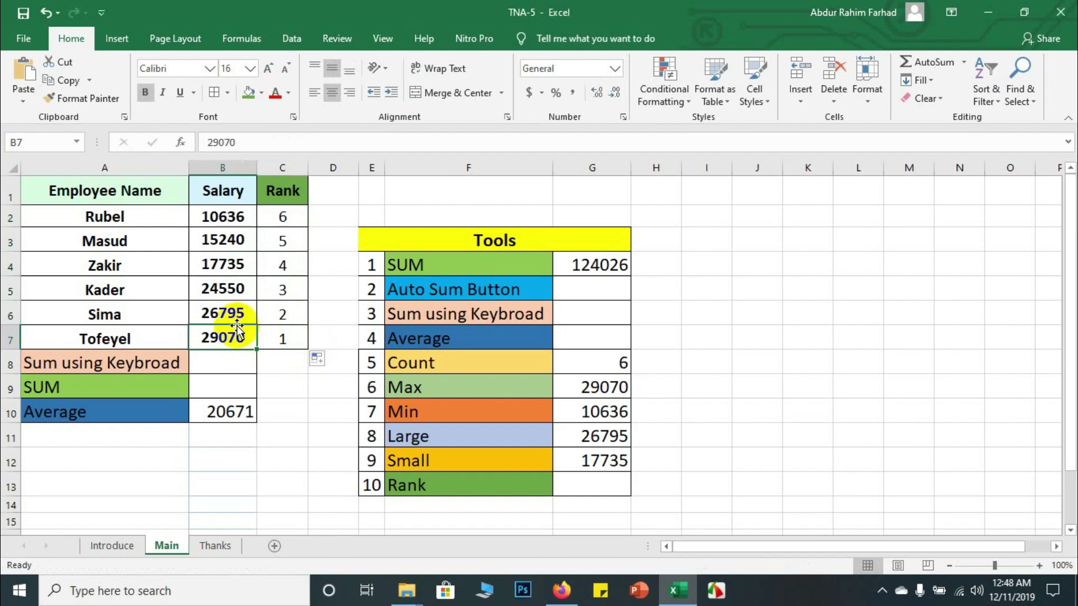
{"action": "left_click", "coordinate": [284, 216]}
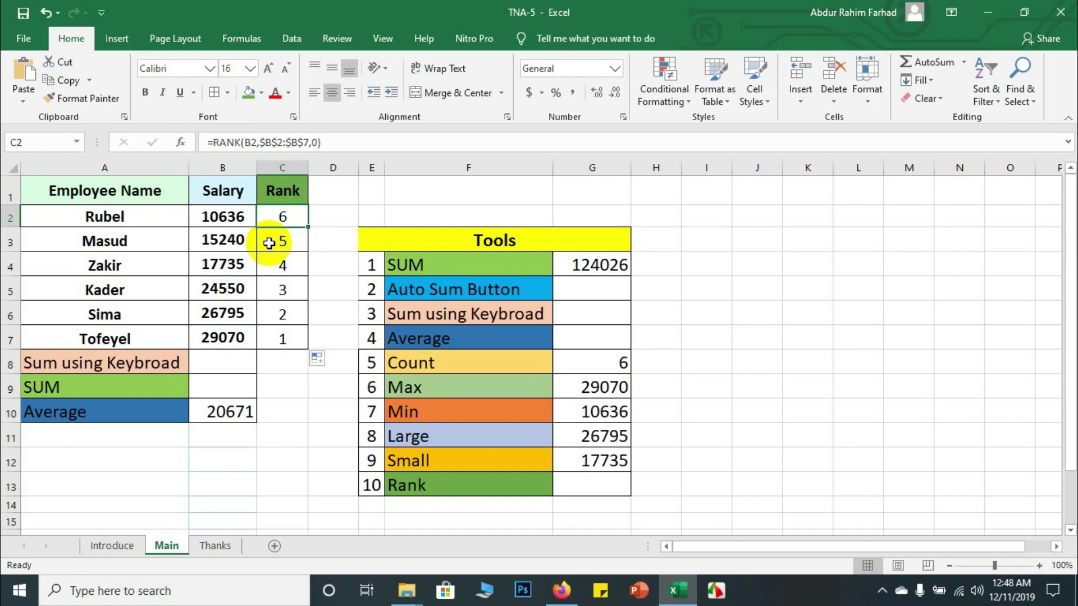
{"action": "left_click", "coordinate": [264, 345]}
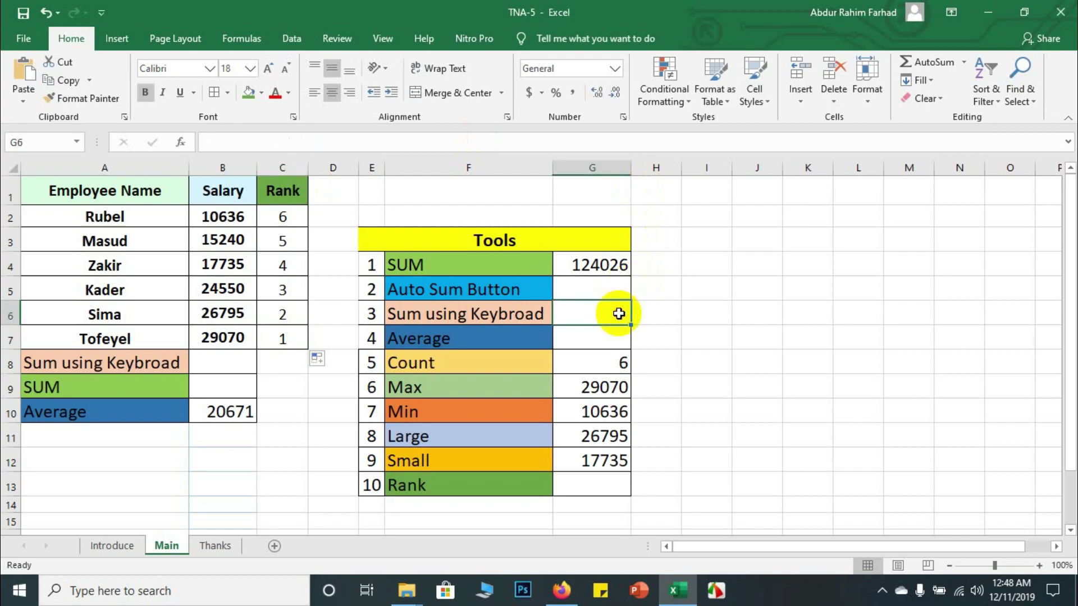
{"action": "left_click", "coordinate": [759, 360]}
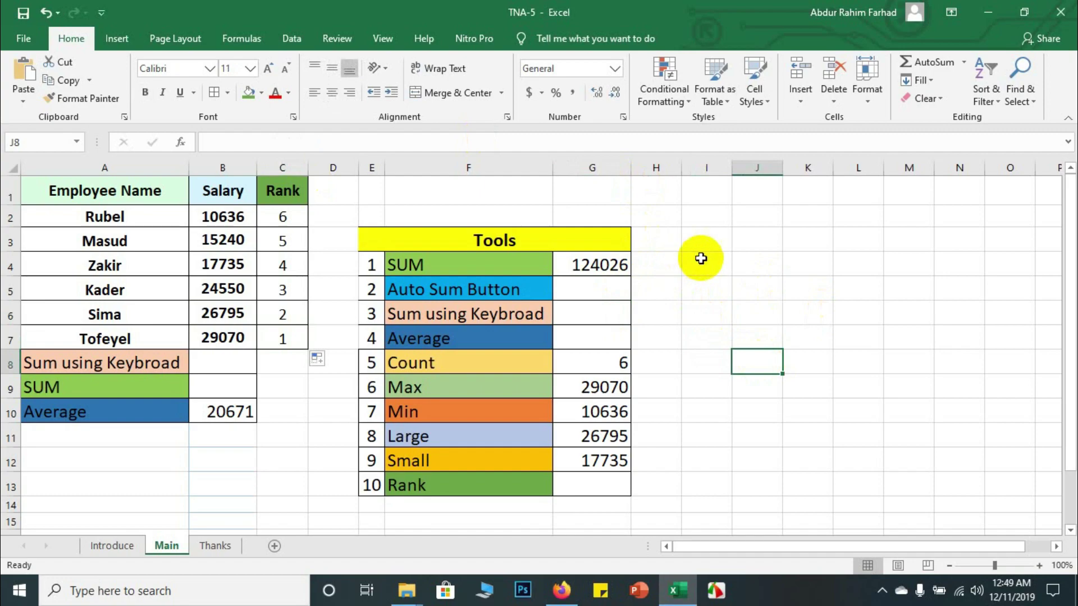
Enter a formula in cell I4 that subtracts the Min value in G10 from the Max value in G9.
{"action": "left_click", "coordinate": [701, 265]}
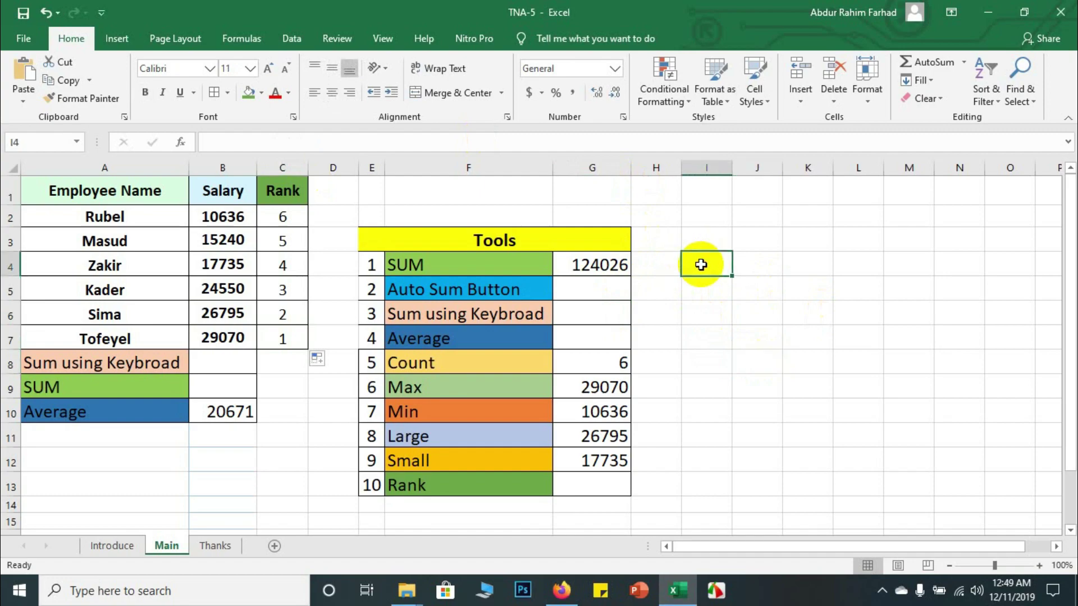
{"action": "type", "text": "="}
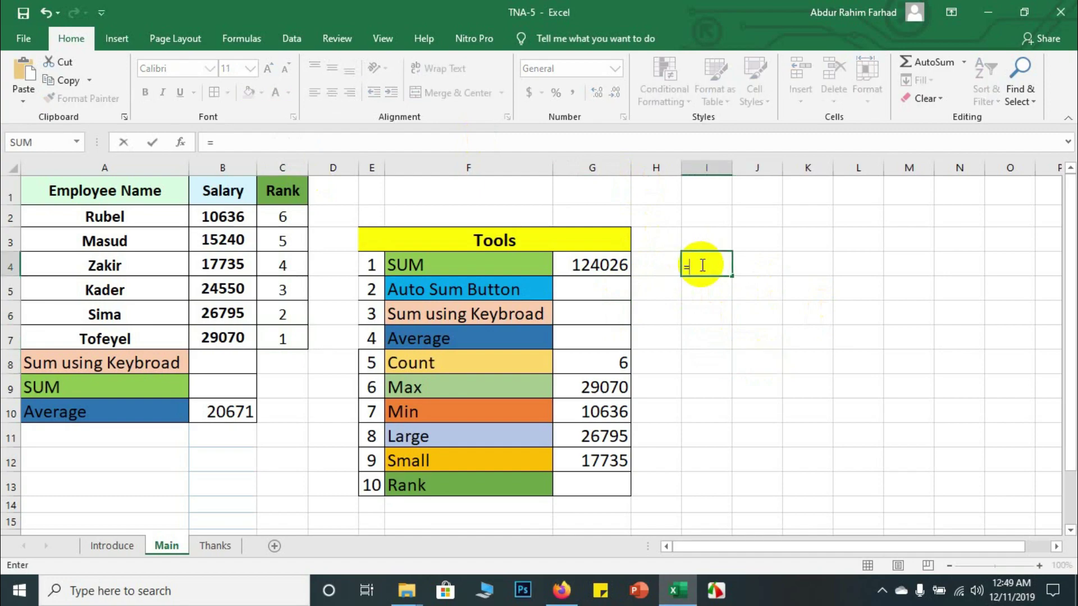
{"action": "left_click", "coordinate": [587, 265]}
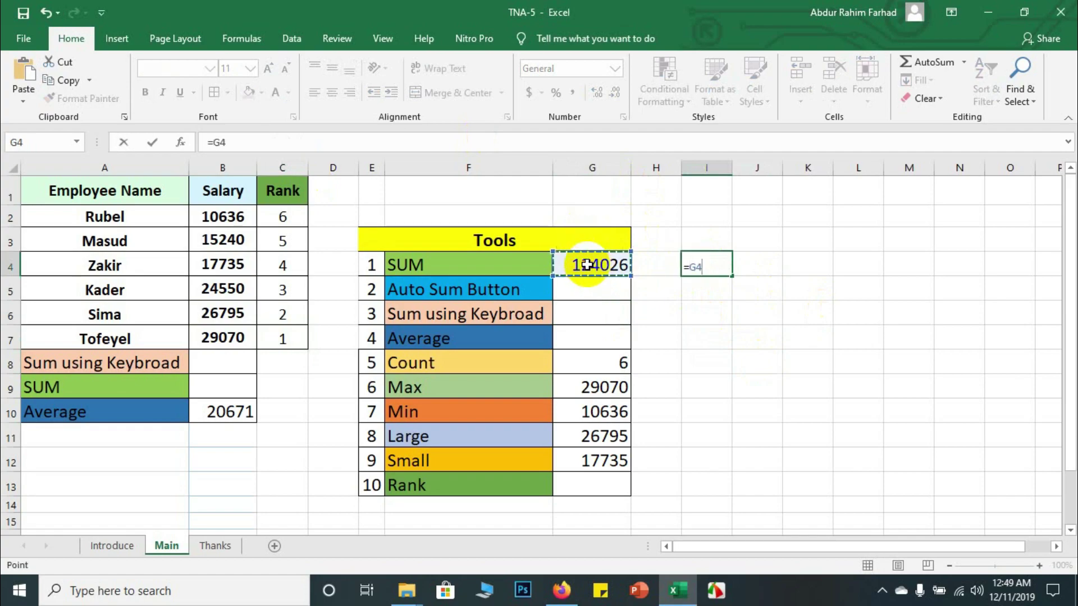
{"action": "left_click", "coordinate": [608, 387]}
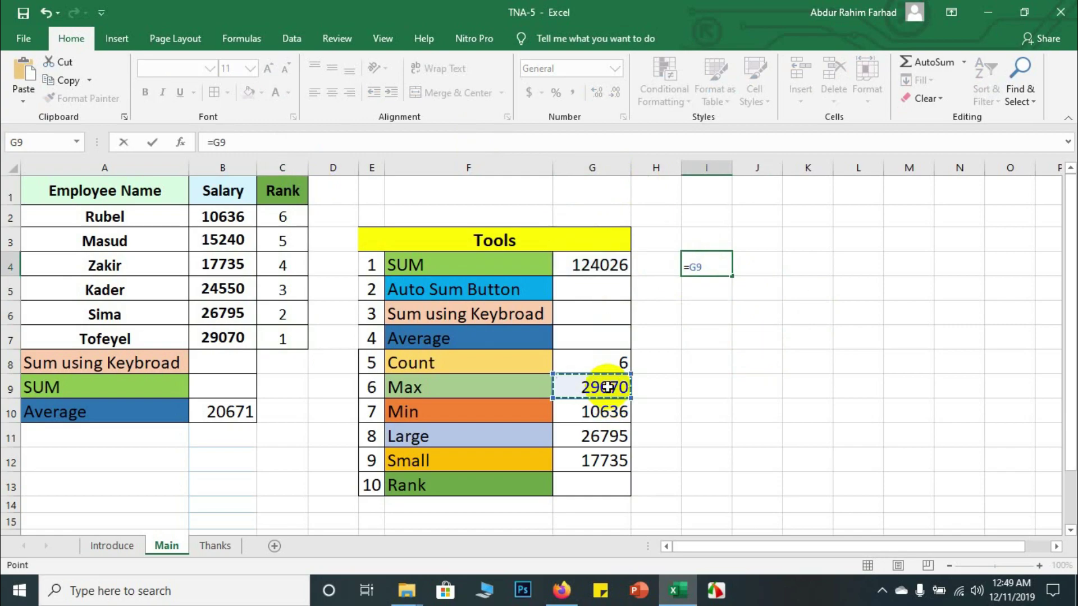
{"action": "type", "text": "-"}
{"action": "left_click", "coordinate": [594, 416]}
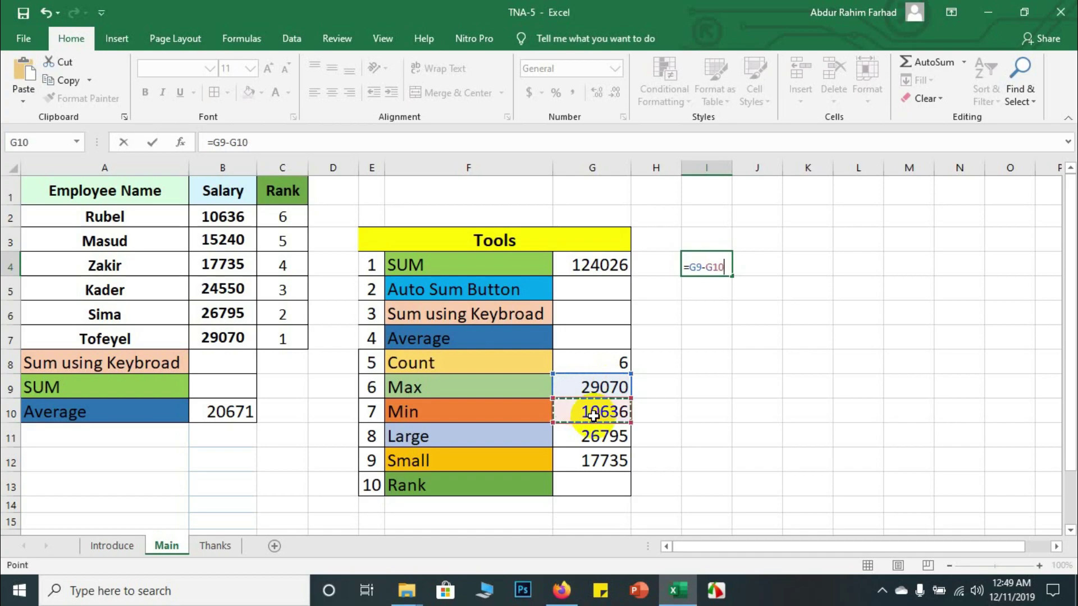
{"action": "key", "text": "Return"}
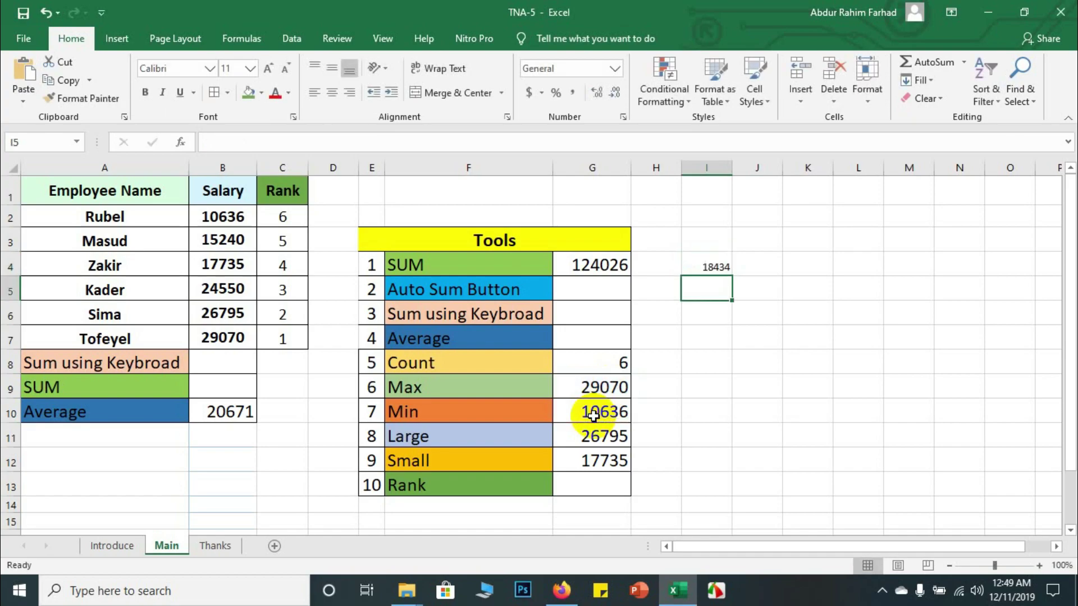
Enter a formula in cell J4 that multiplies the Max value in G9 by the Count value in G8.
{"action": "left_click", "coordinate": [759, 264]}
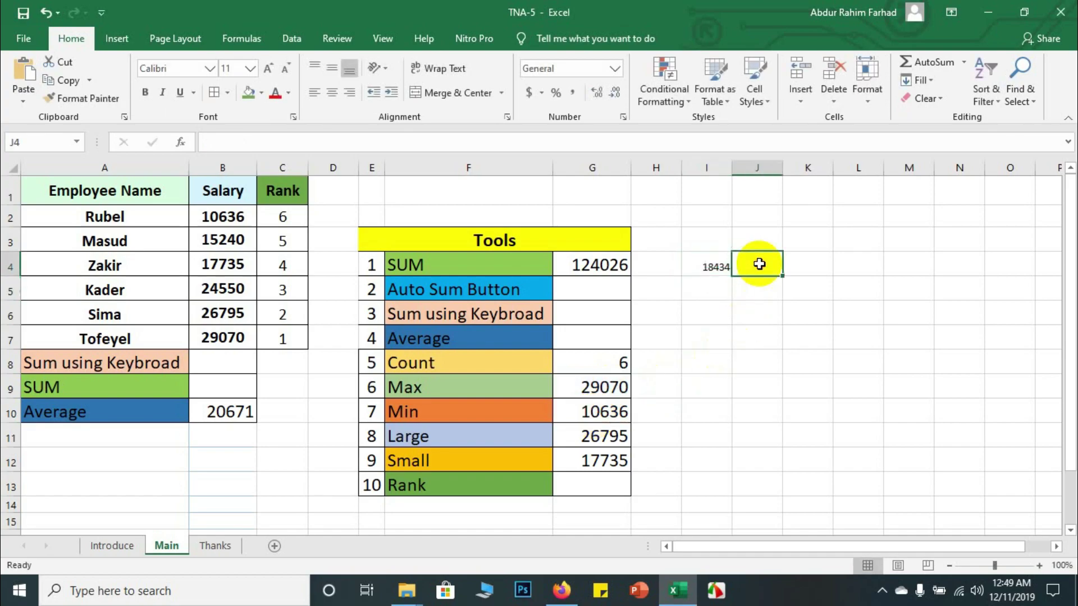
{"action": "type", "text": "="}
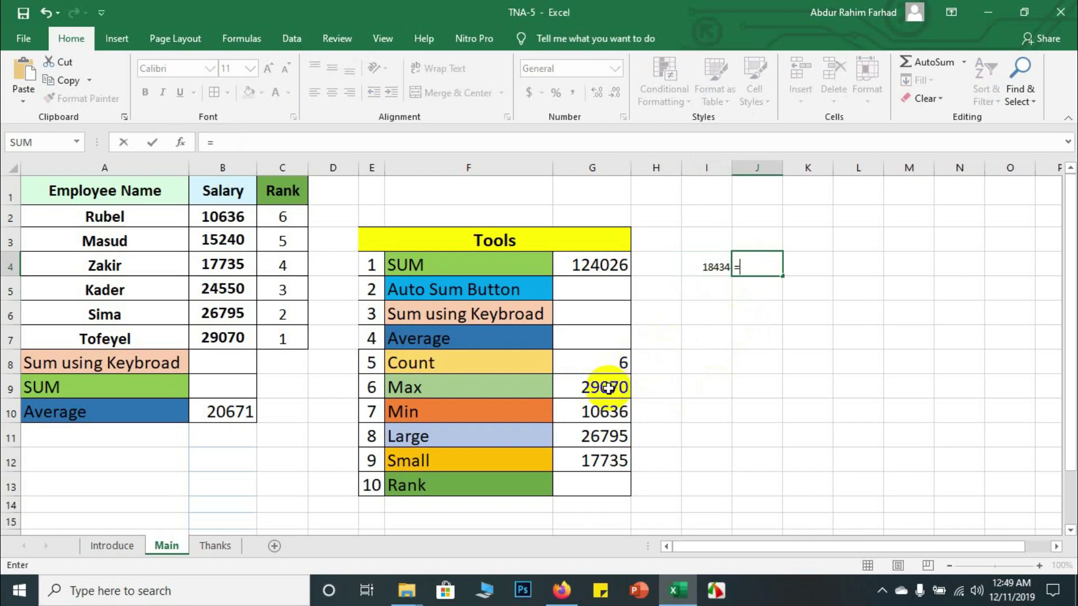
{"action": "left_click", "coordinate": [608, 387]}
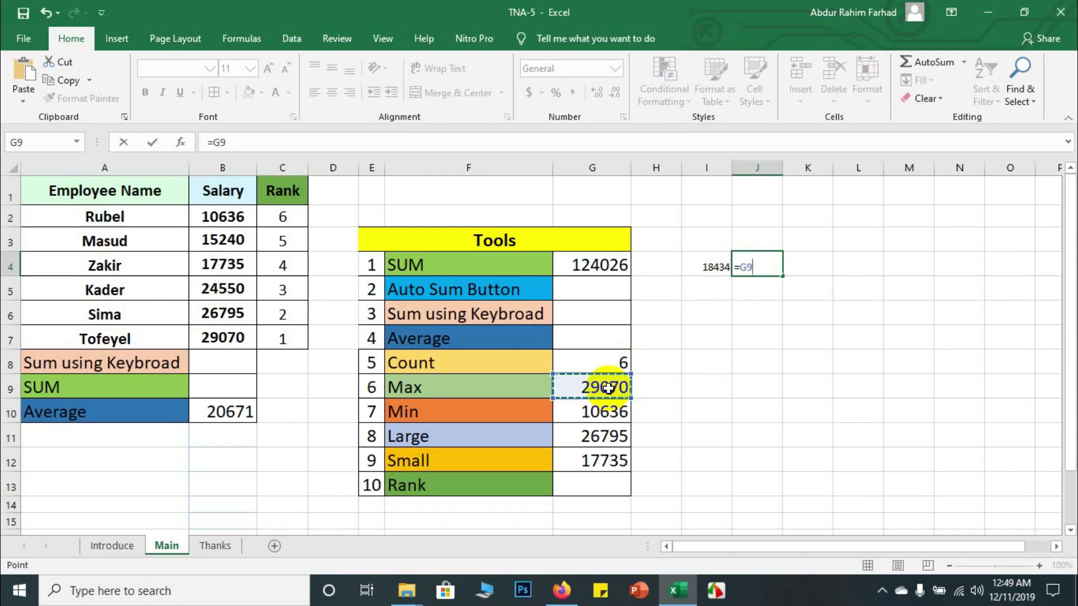
{"action": "type", "text": "*"}
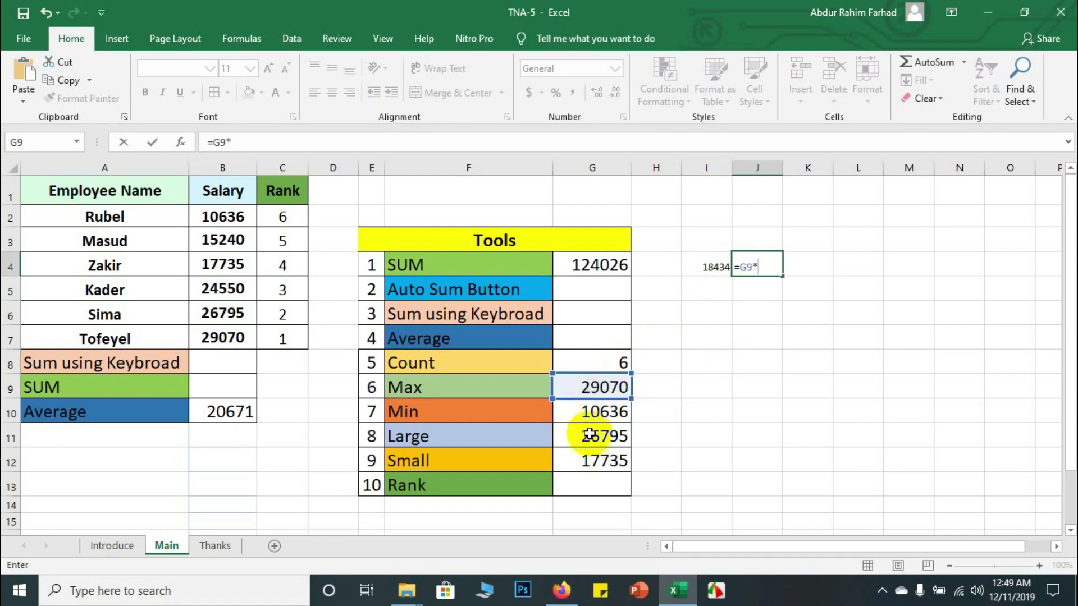
{"action": "left_click", "coordinate": [609, 364]}
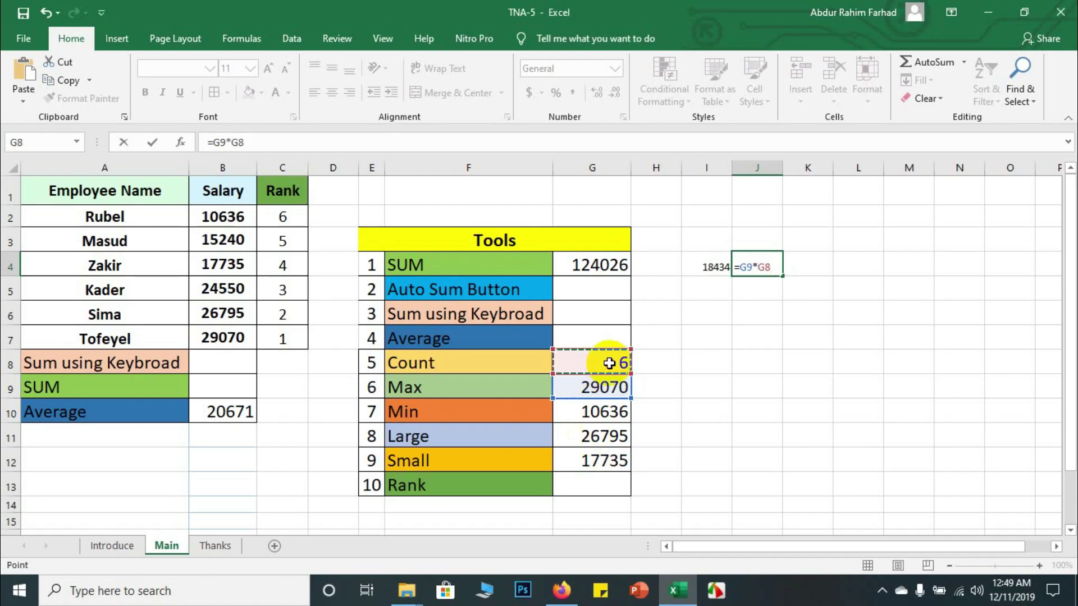
{"action": "key", "text": "Return"}
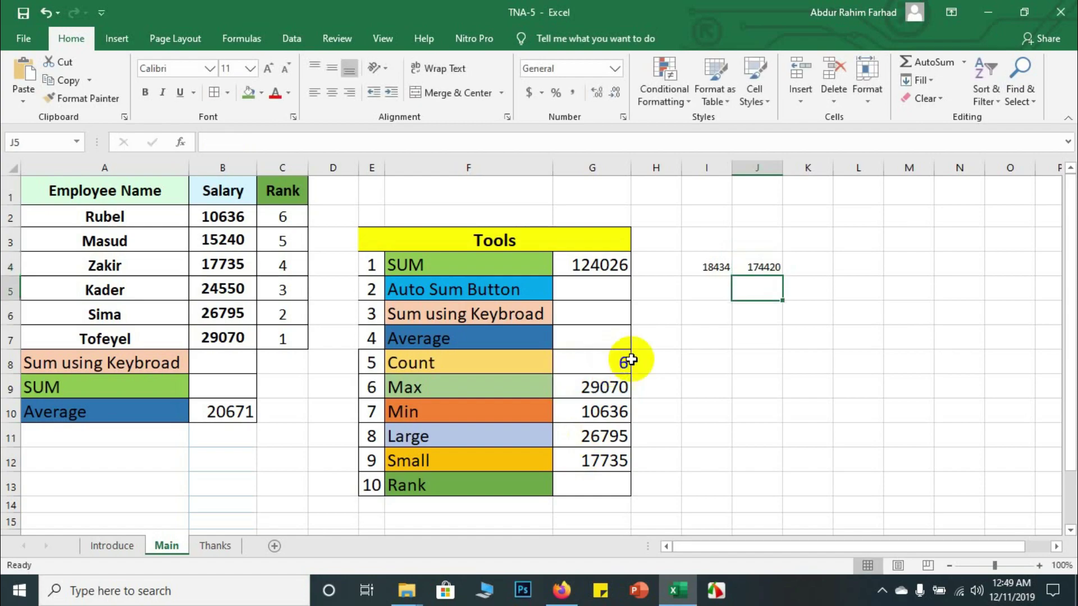
Enter a formula in cell K4 that divides the Max value in G9 by the Count value in G8.
{"action": "left_click", "coordinate": [811, 261]}
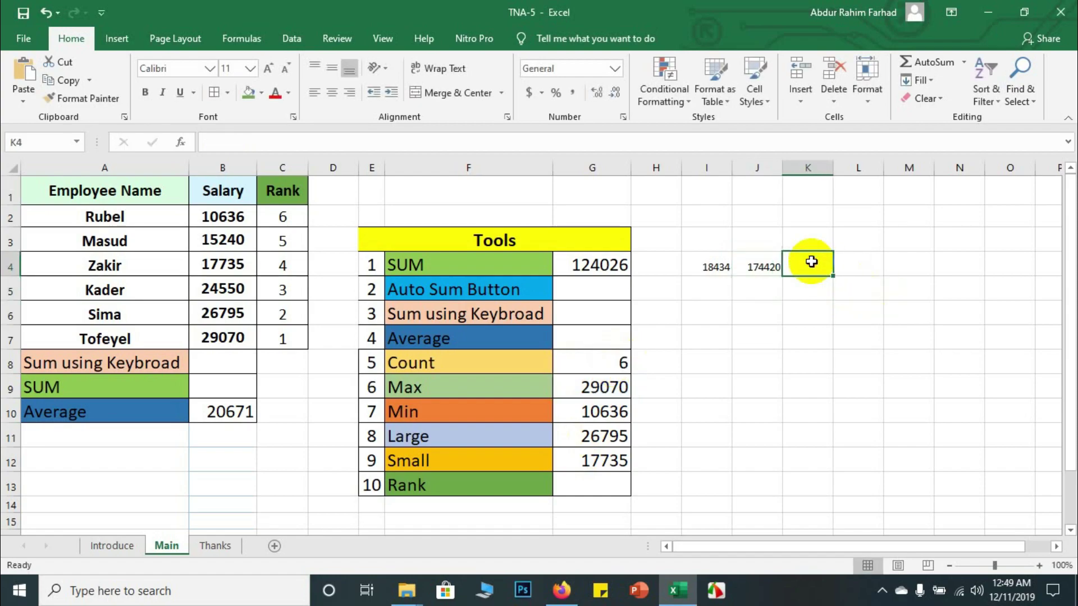
{"action": "type", "text": "="}
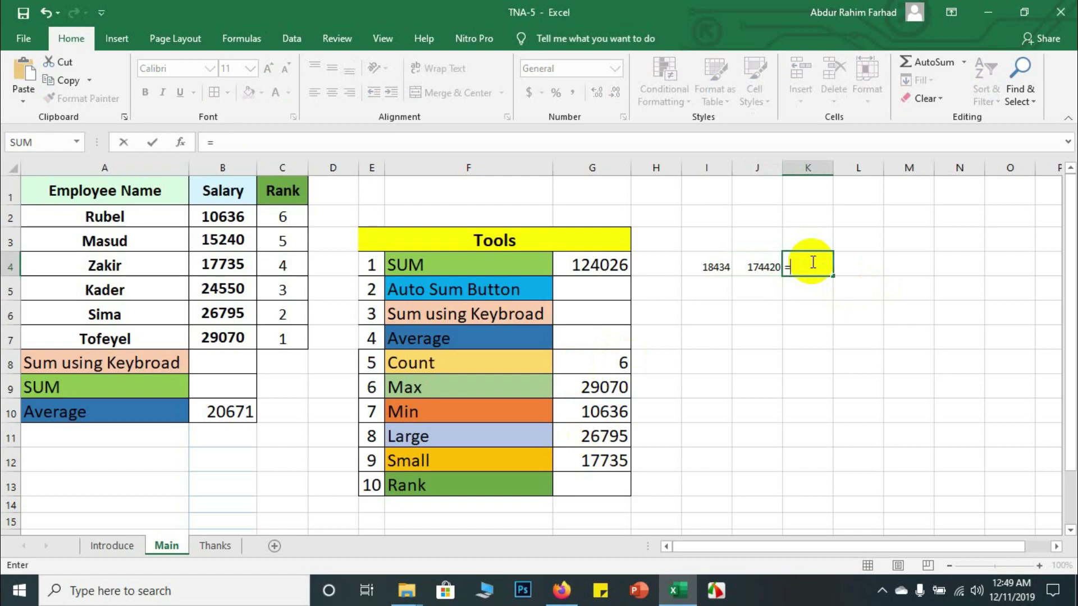
{"action": "left_click", "coordinate": [596, 392]}
{"action": "type", "text": "/"}
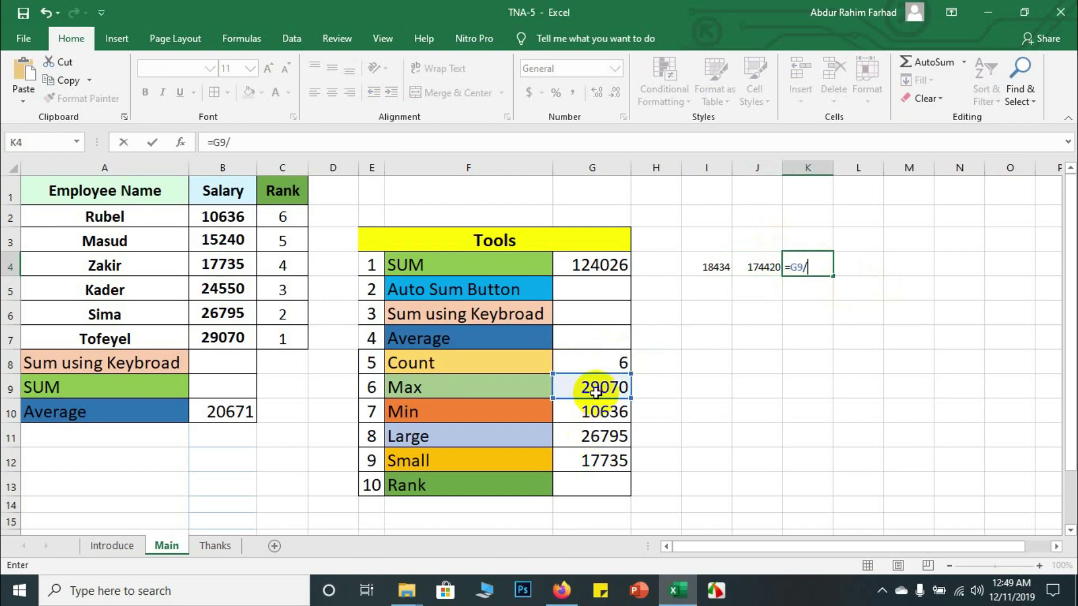
{"action": "left_click", "coordinate": [620, 363]}
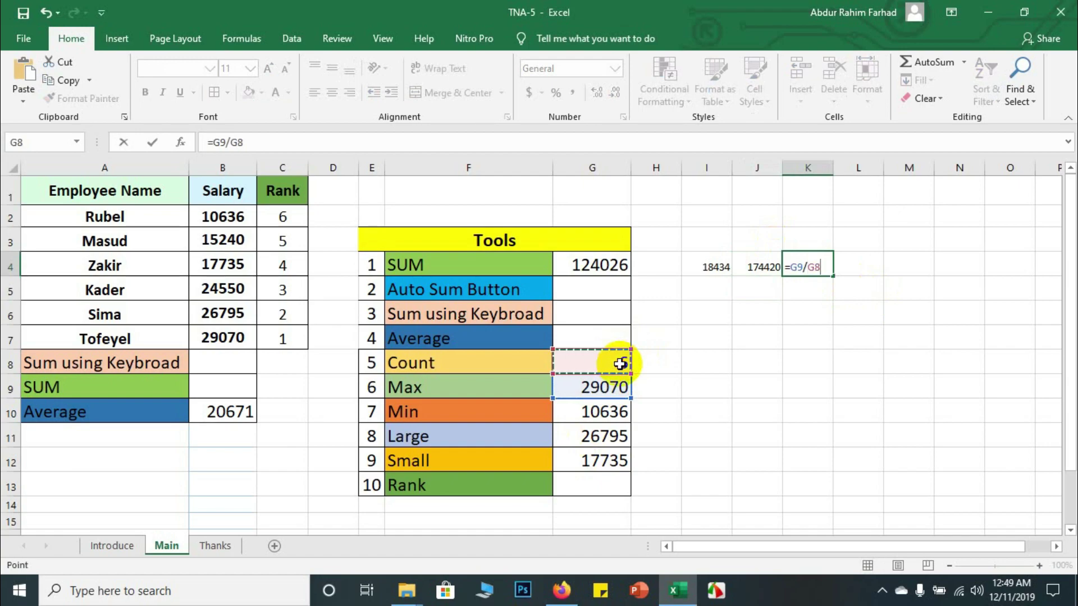
{"action": "key", "text": "Return"}
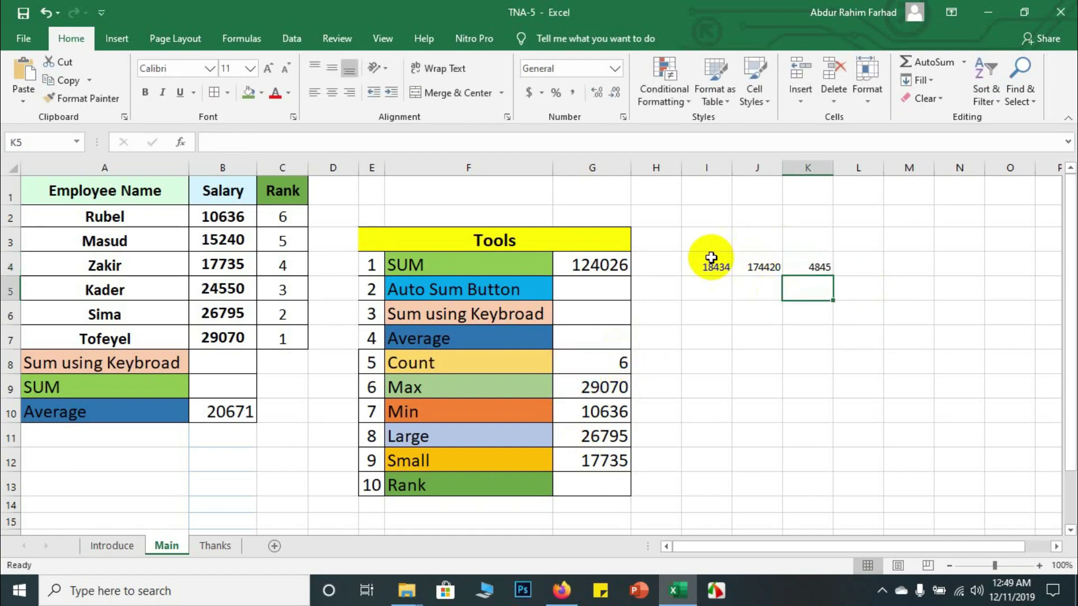
Review the three arithmetic formula cells I4:K4 and switch to the Thanks sheet.
{"action": "left_click_drag", "start_coordinate": [711, 252], "coordinate": [821, 260]}
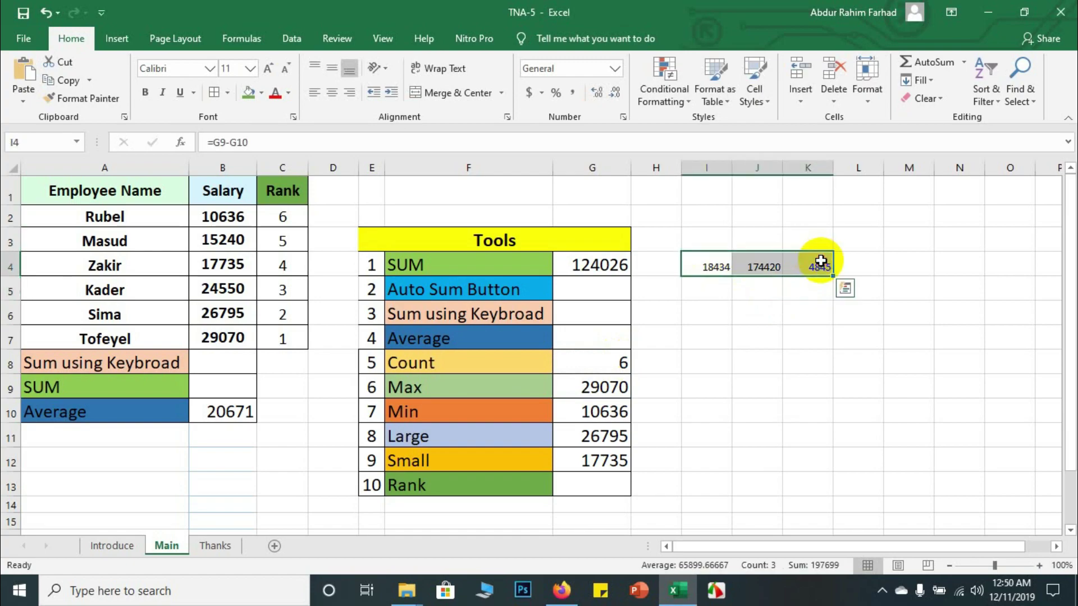
{"action": "left_click", "coordinate": [716, 289]}
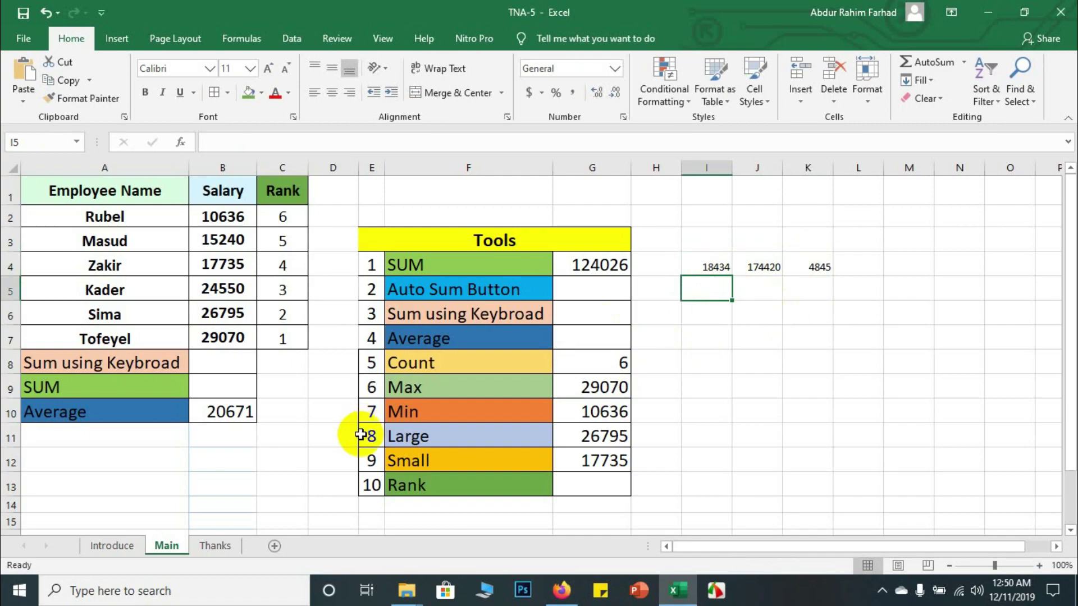
{"action": "left_click", "coordinate": [213, 547]}
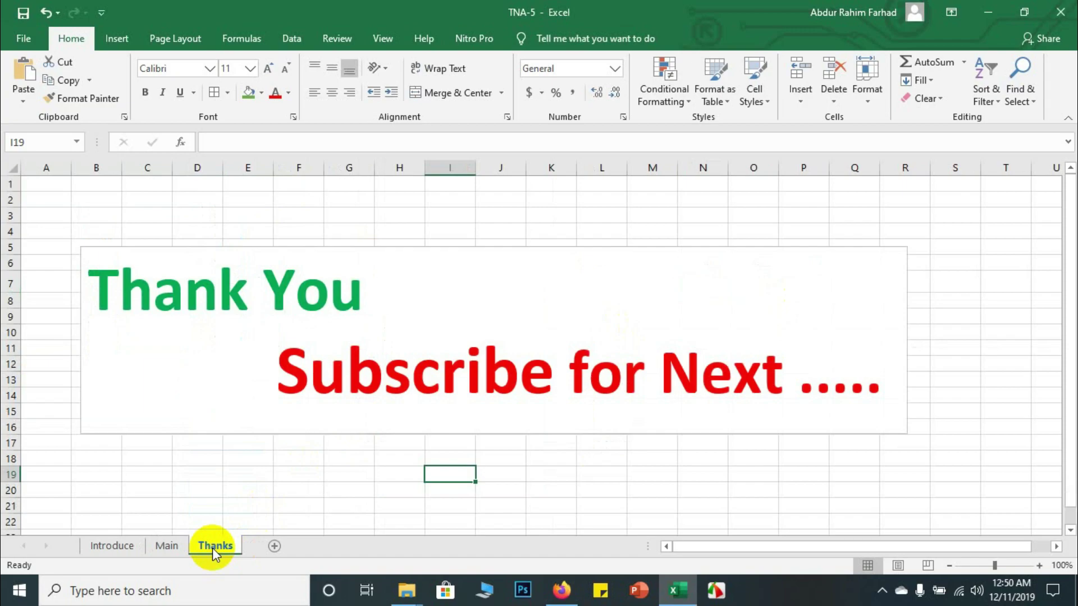